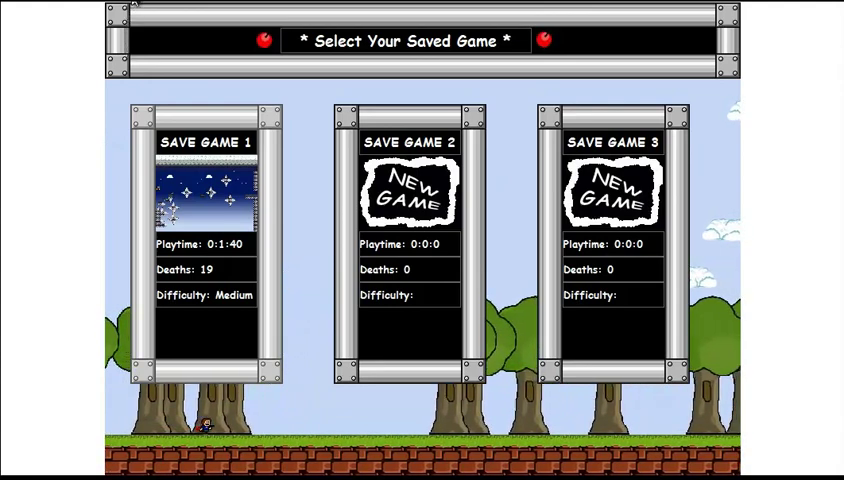
Bring up the options for Save Game 1 on the save-select screen.
key(shift)
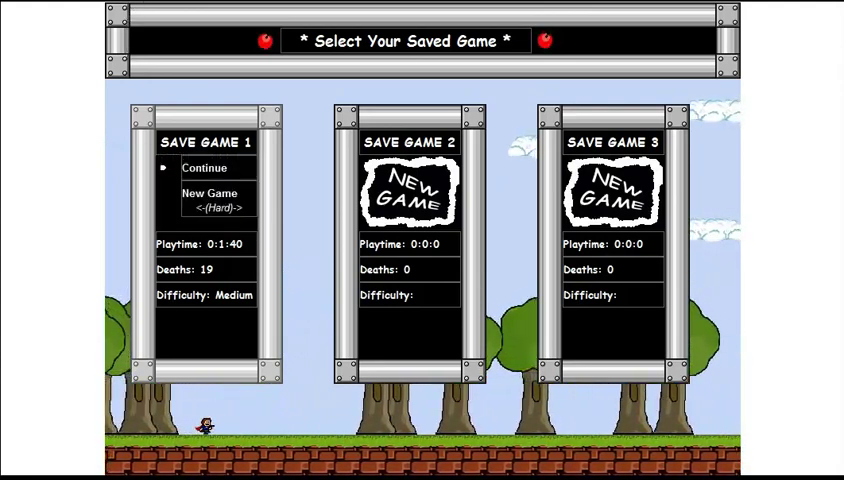
Load the saved game, jump onto the moving wooden platform, and die on the spikes.
key(shift)
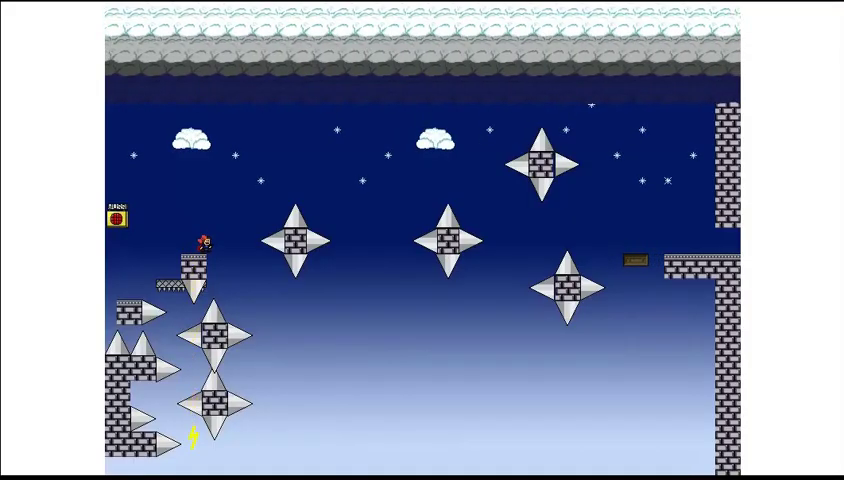
key(shift)
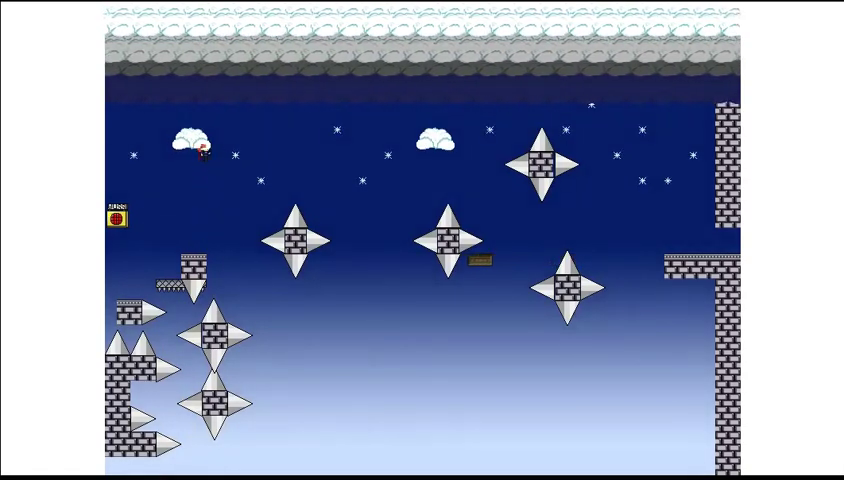
key(Left)
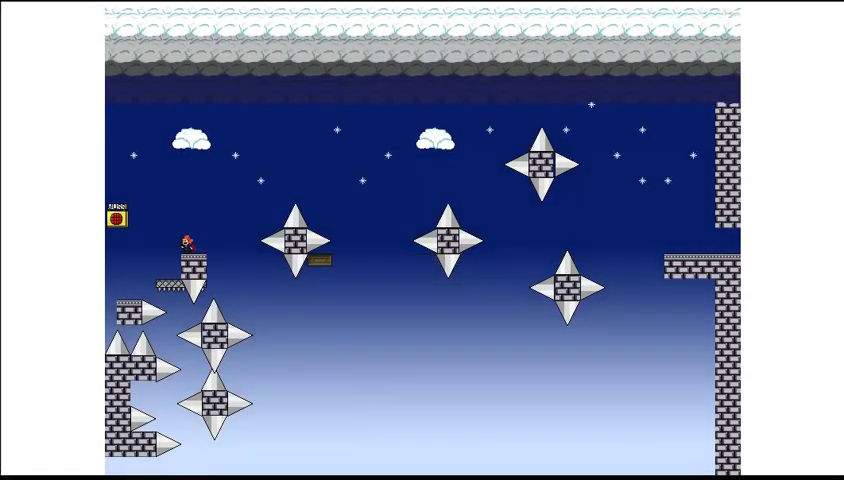
key(shift)
key(Right)
key(shift)
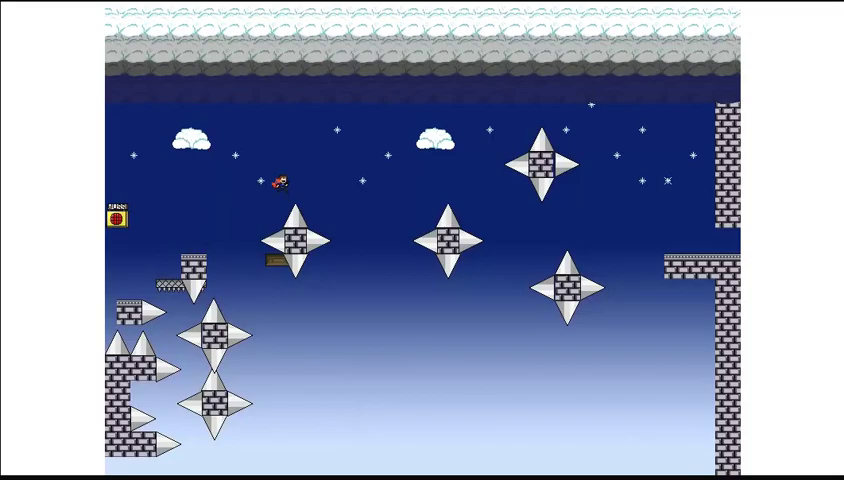
key(r)
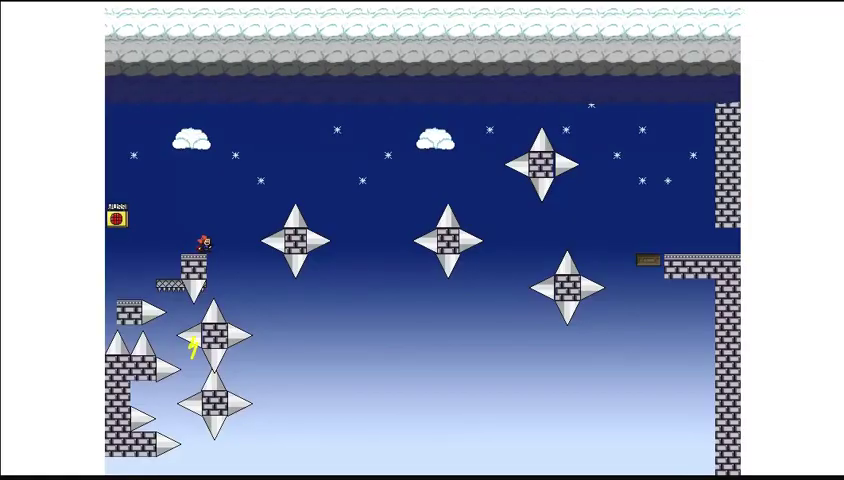
Retry the platform leap with a mid-air double jump, dying again.
key(shift)
key(shift)
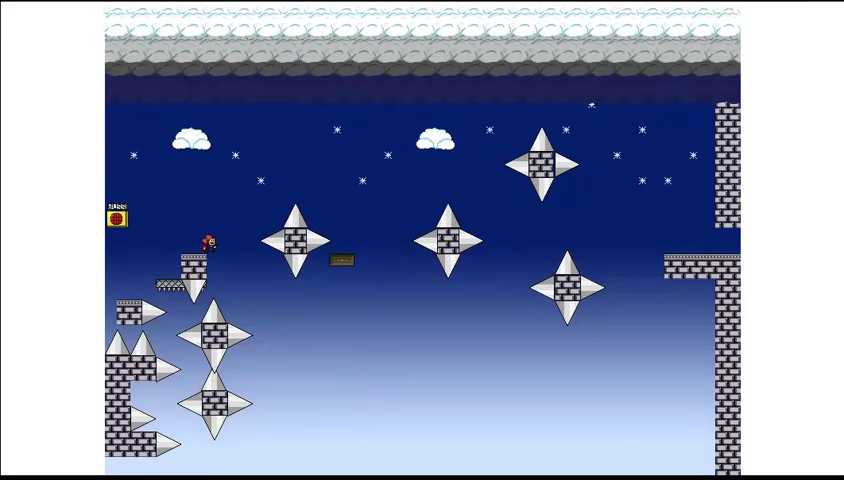
key(shift)
key(Right)
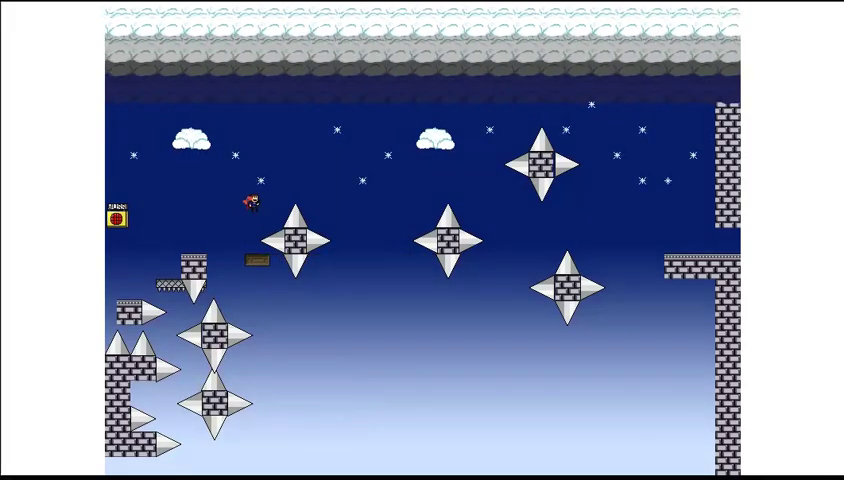
key(shift)
key(shift)
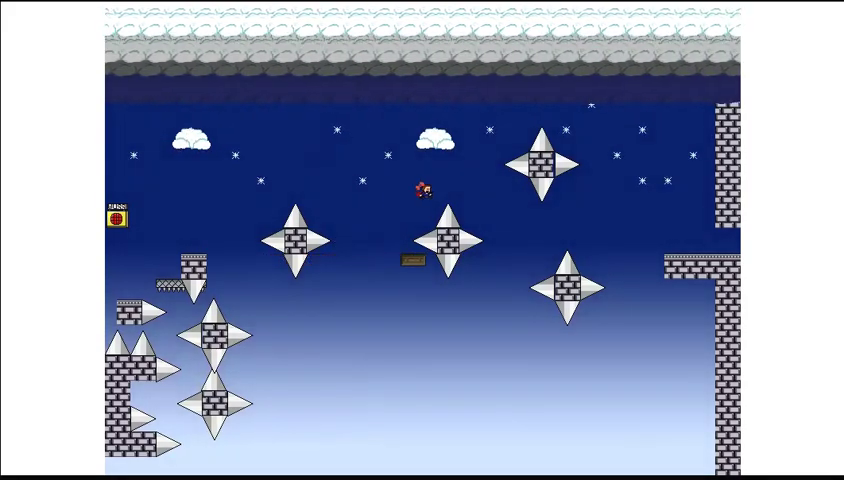
key(r)
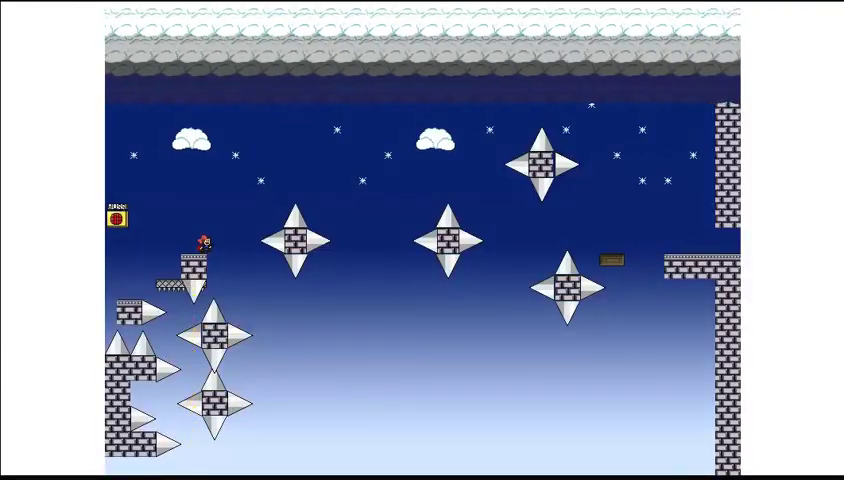
Jump from the ledge toward the moving platform and restart after the game over.
key(shift)
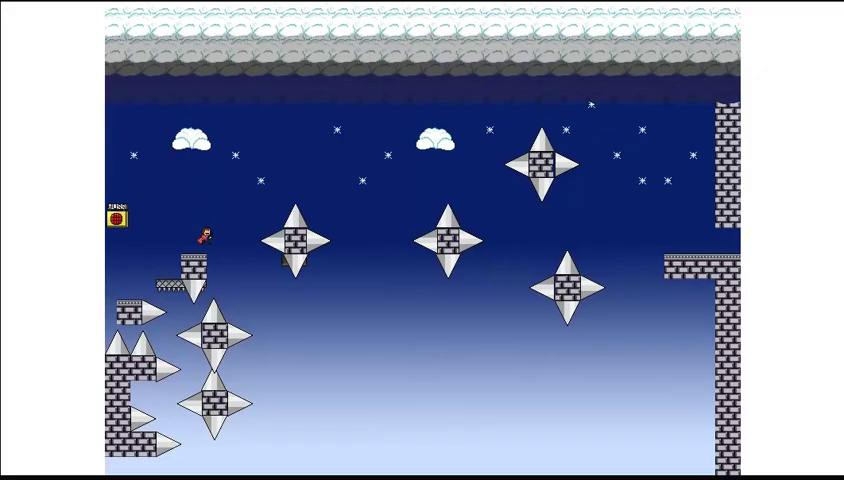
key(shift)
key(Right)
key(r)
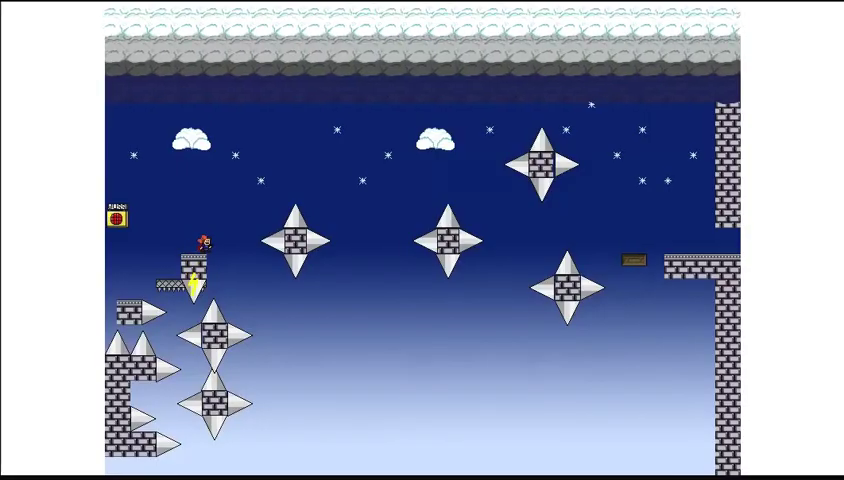
Ride the platform and jump toward the cloud before dying and respawning.
key(shift)
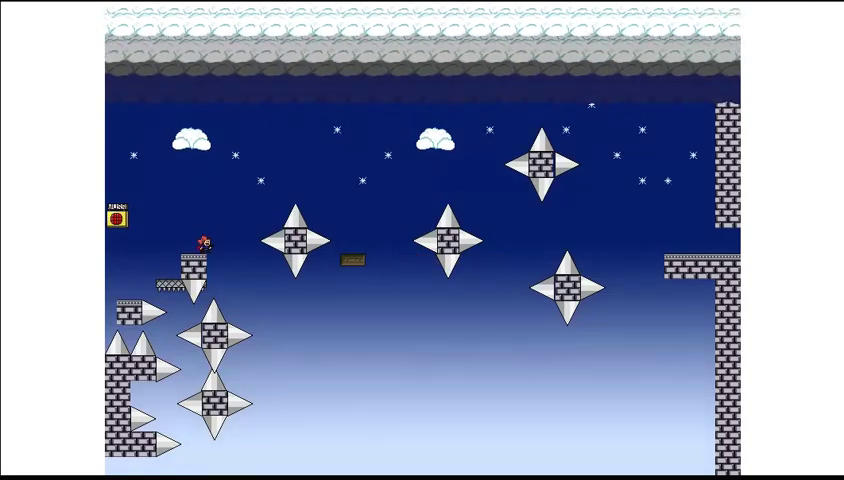
key(shift)
key(Right)
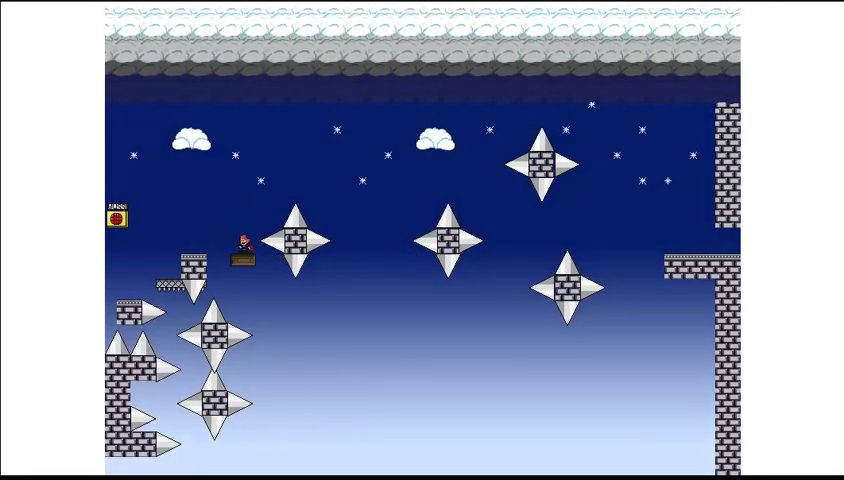
key(shift)
key(shift)
key(Right)
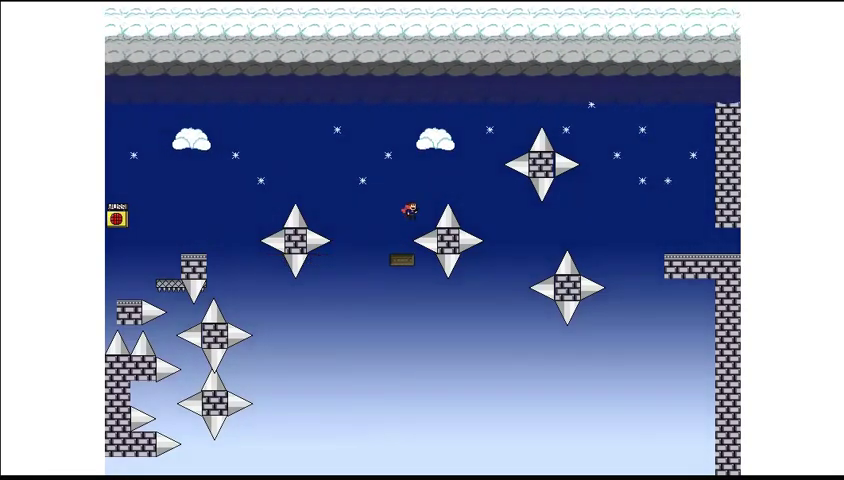
key(r)
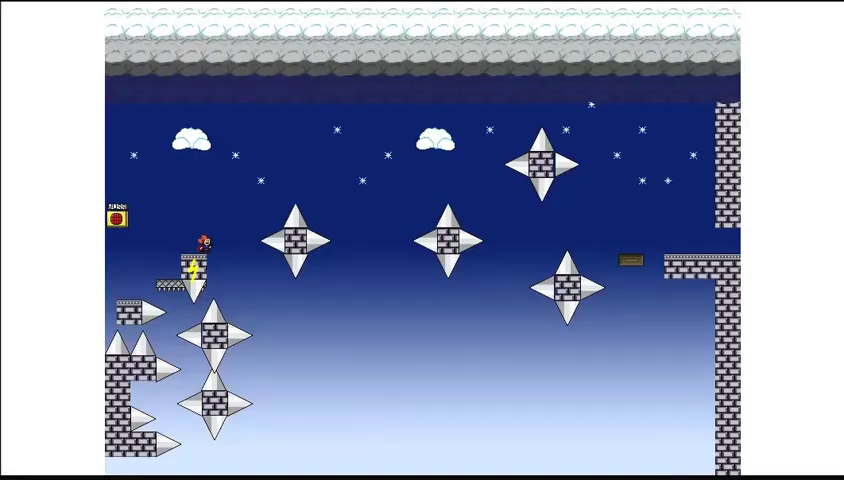
Hop from the brick pillar onto the platform, double-jump right, and respawn after dying.
key(shift)
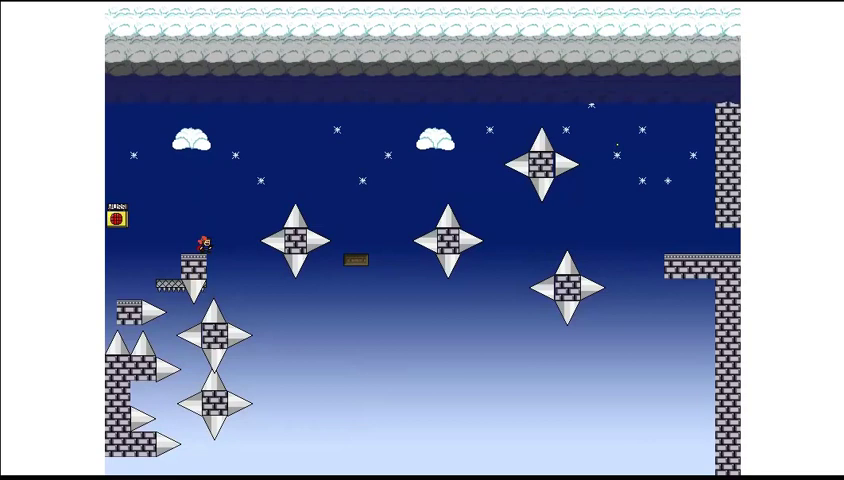
key(shift)
key(Right)
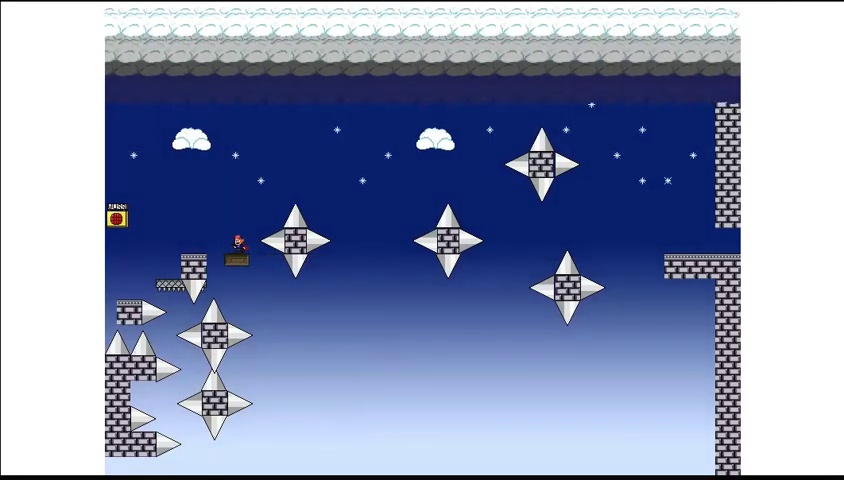
key(shift)
key(r)
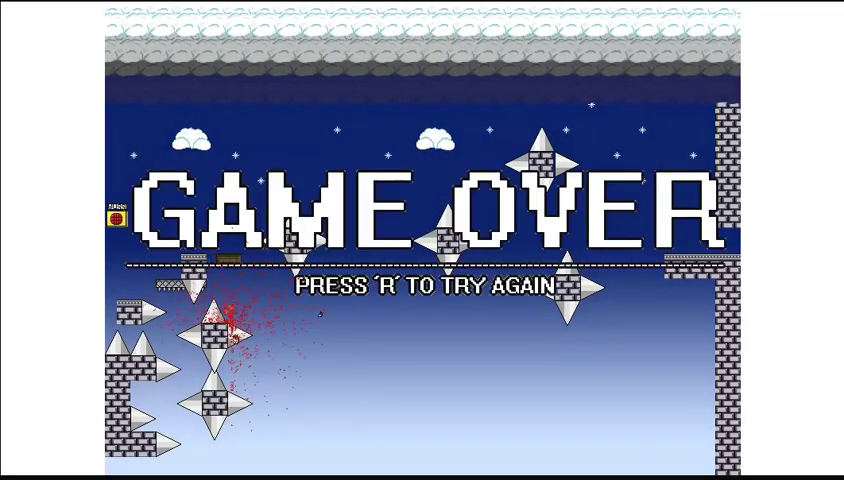
Restart at the save point after the GAME OVER screen.
key(r)
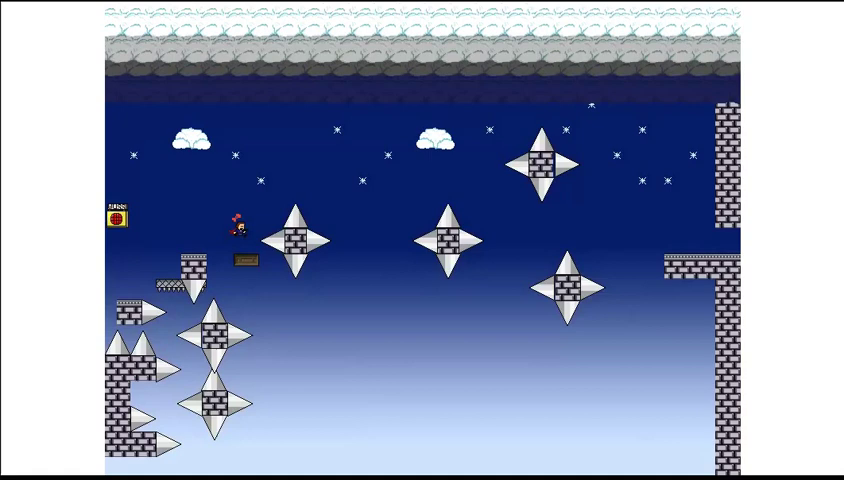
key(shift)
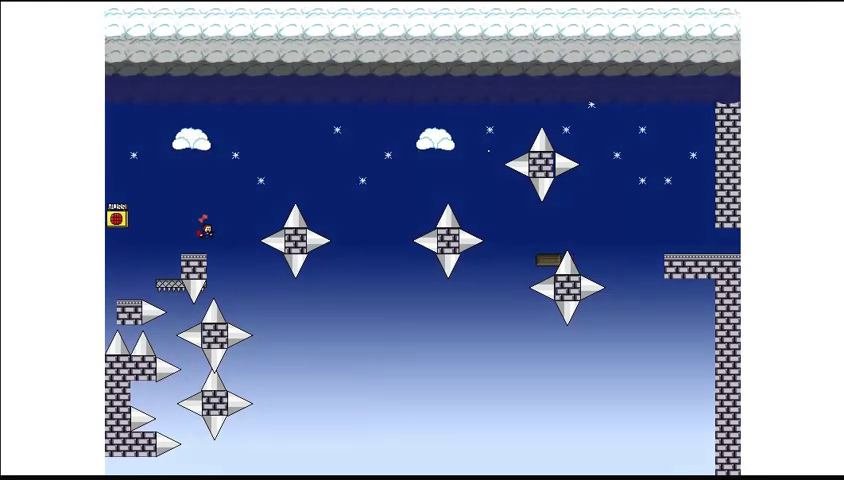
key(shift)
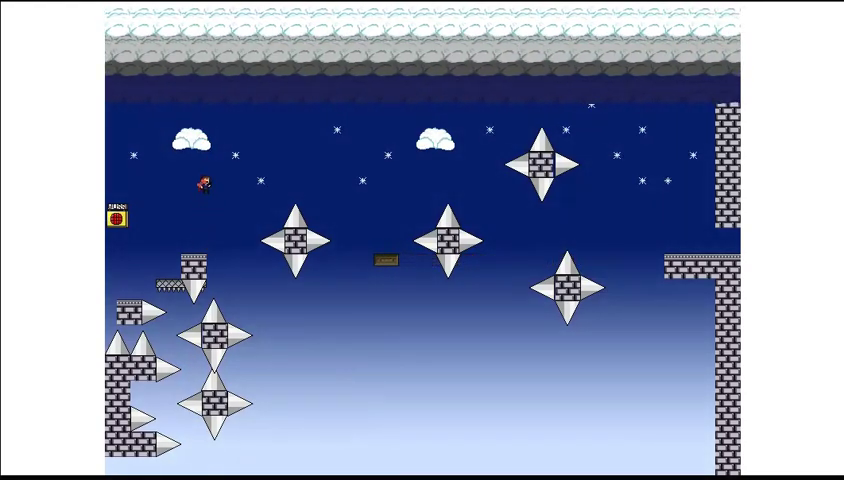
key(shift)
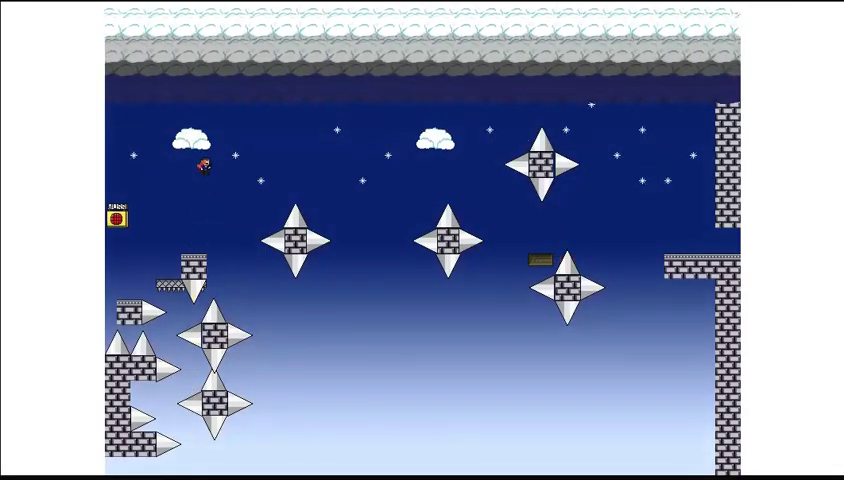
key(shift)
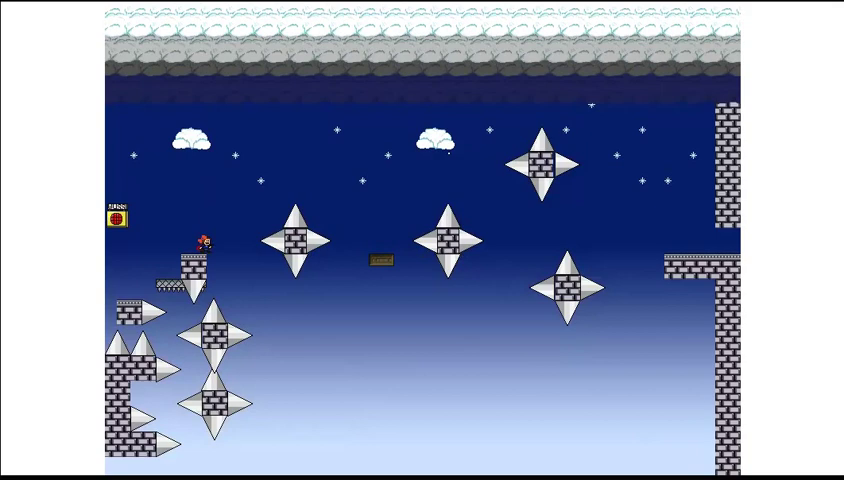
key(shift)
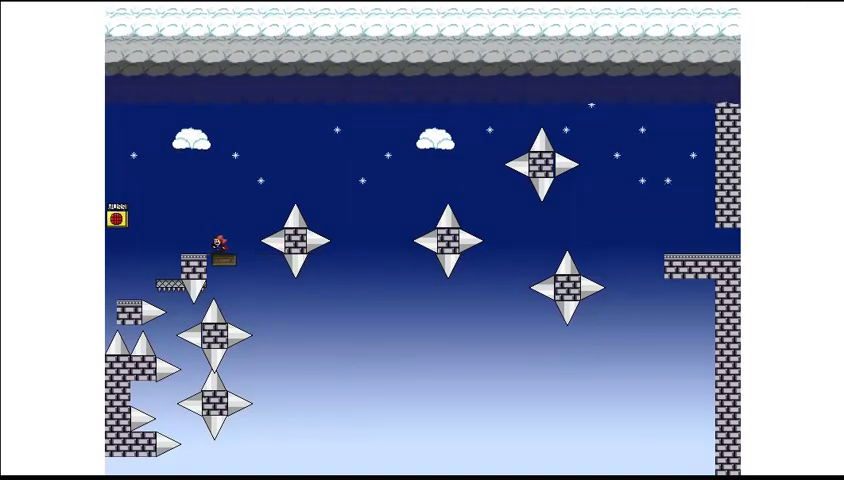
key(shift)
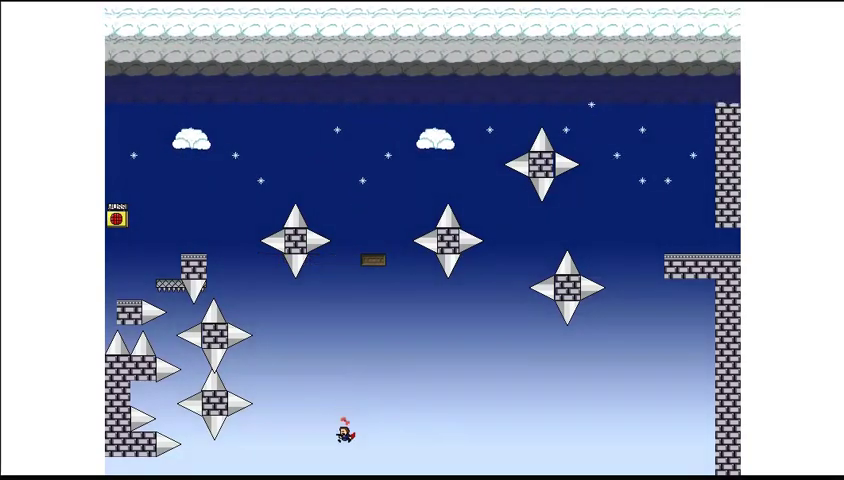
key(r)
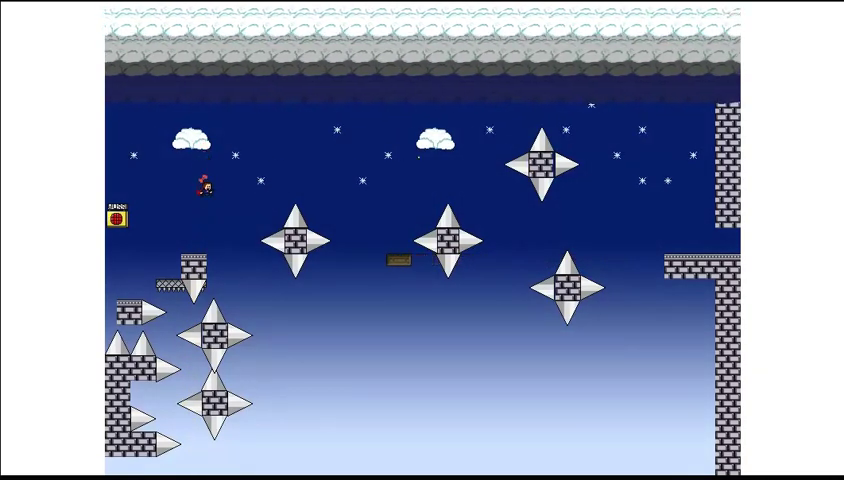
key(shift)
key(Right)
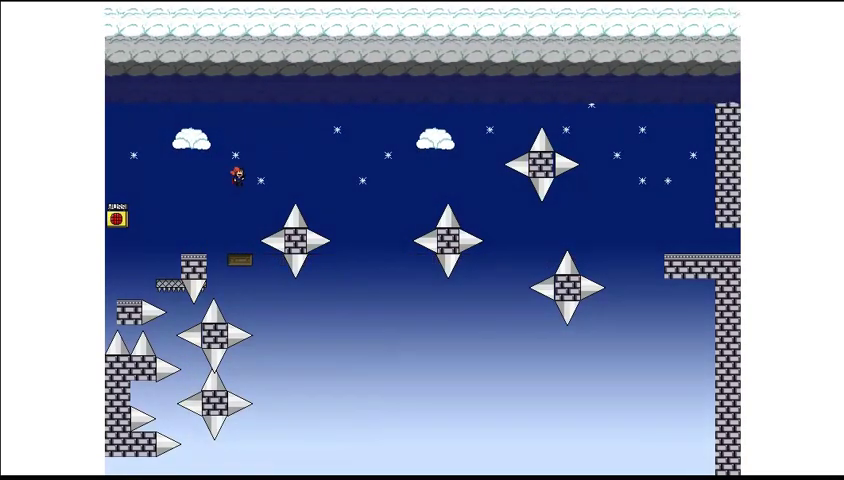
key(shift)
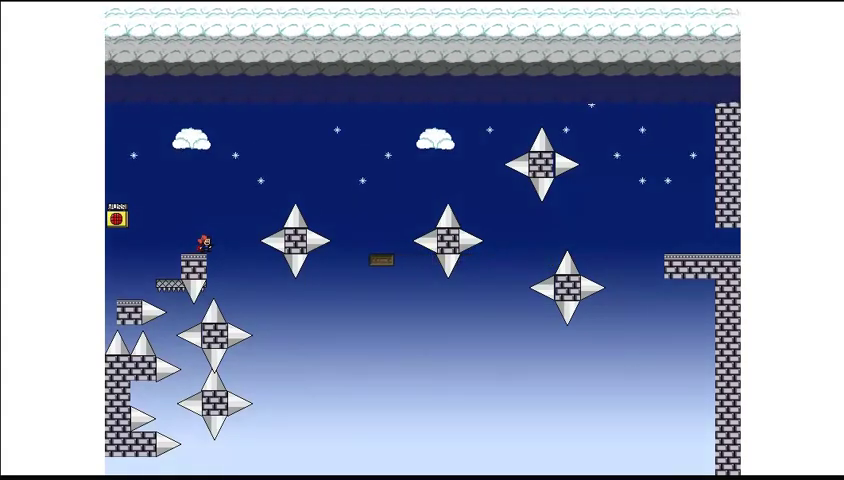
key(shift)
key(Right)
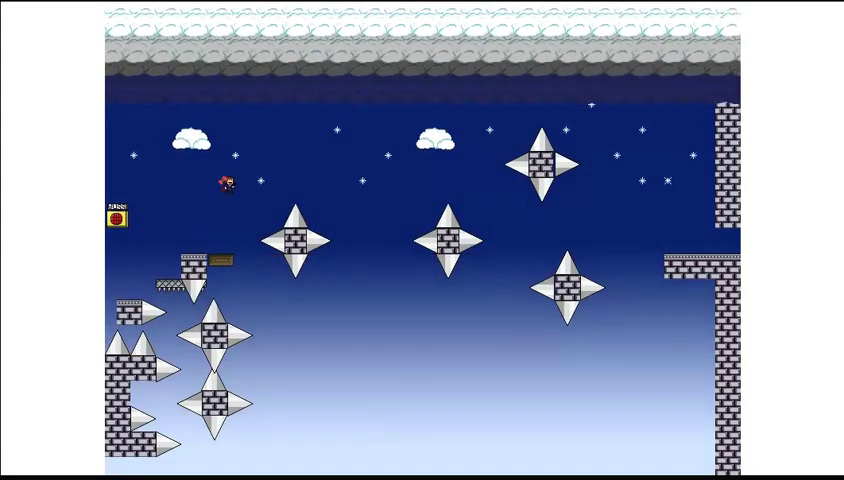
key(r)
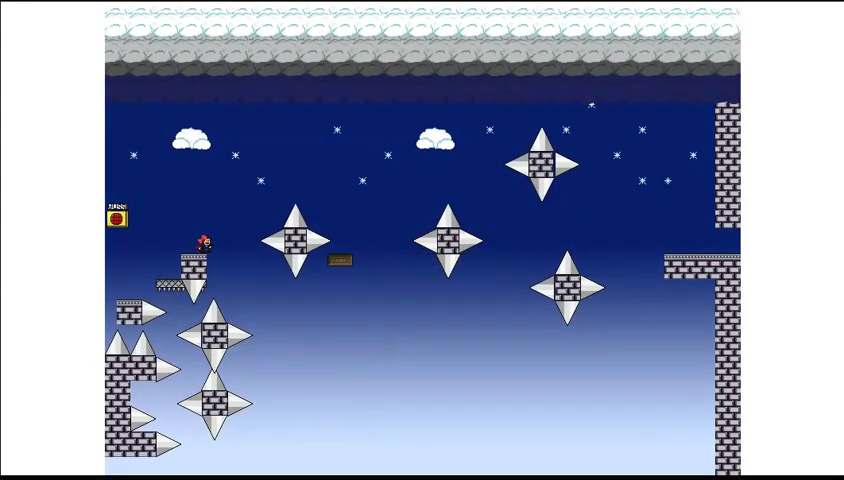
Make two quick jumps off the pillar over the spikes, restarting after each death.
key(shift)
key(Right)
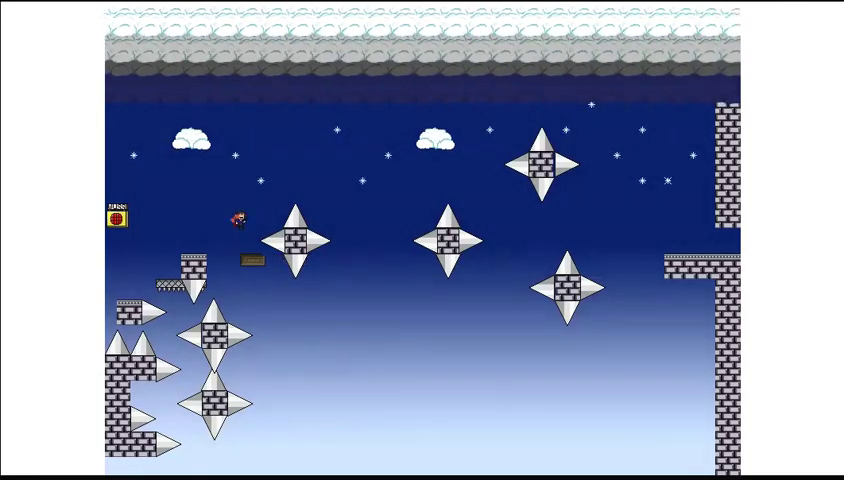
key(r)
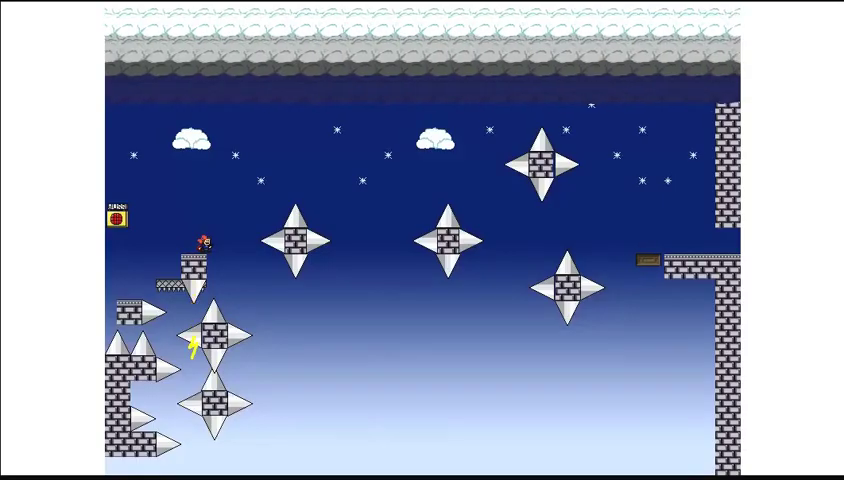
key(shift)
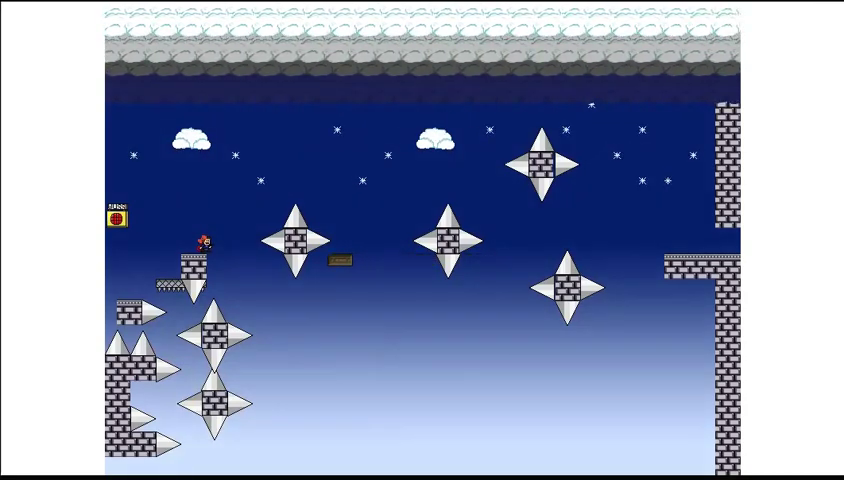
key(shift)
key(Right)
key(Left)
key(shift)
key(Right)
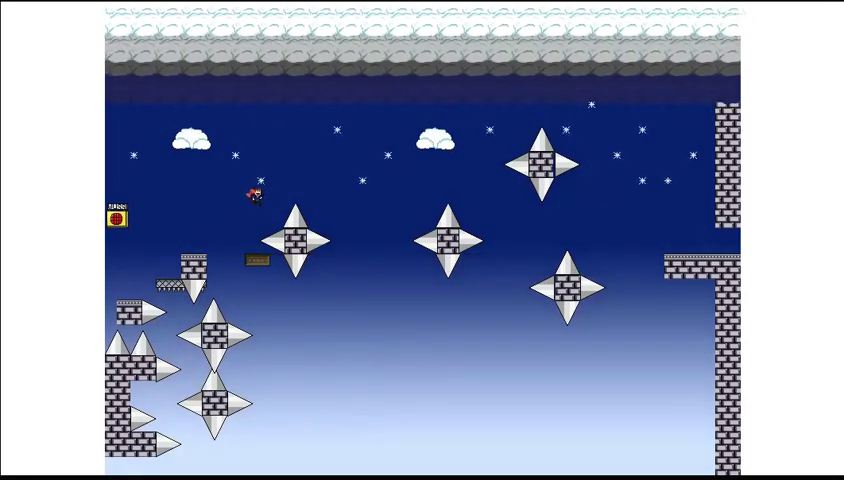
key(r)
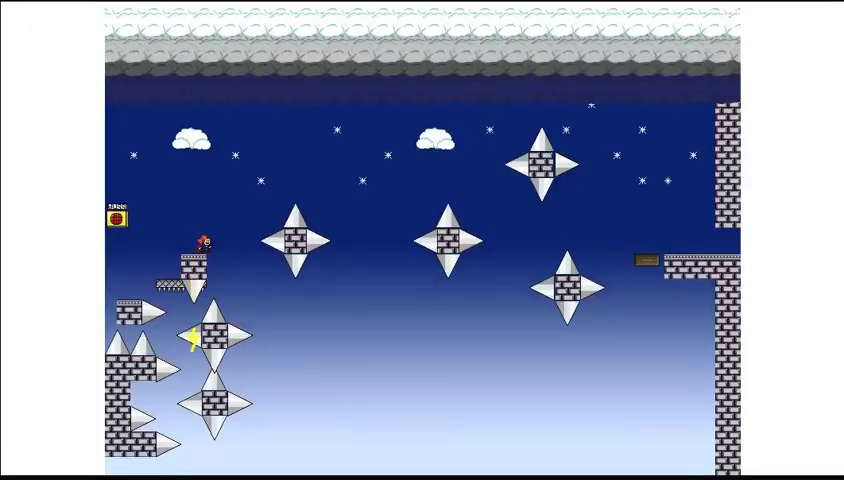
Ride the moving platform and jump past the spike block, restarting after falling.
key(shift)
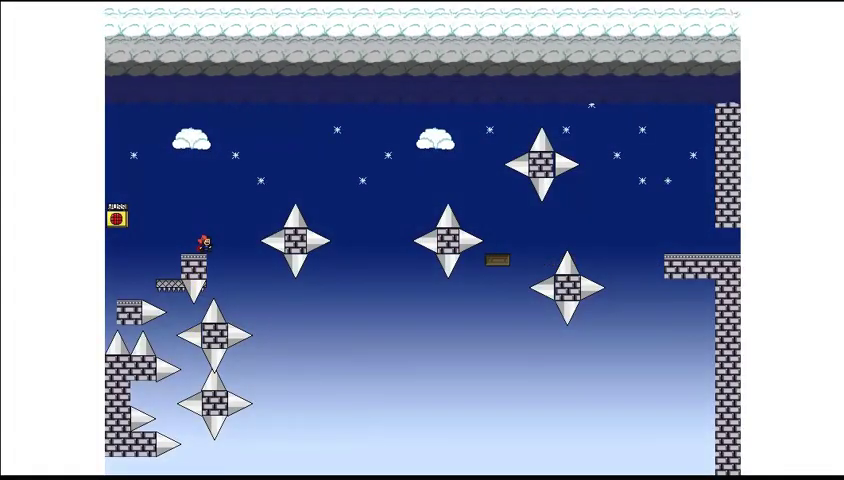
key(shift)
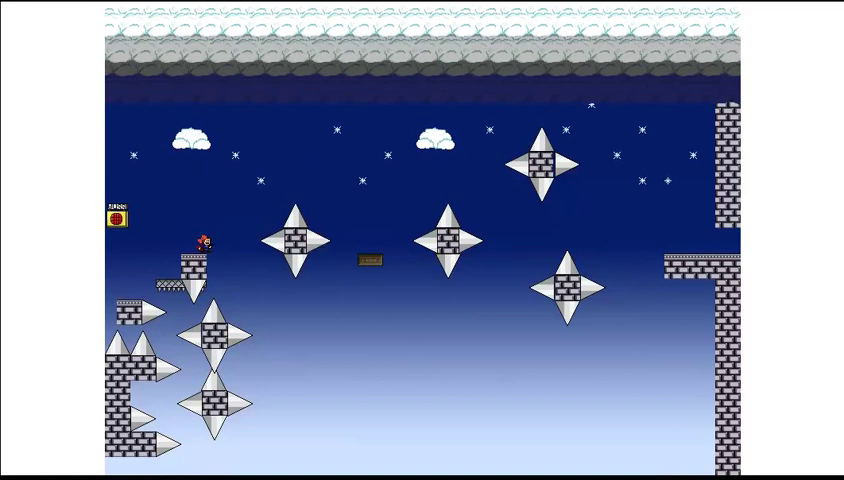
key(shift)
key(Right)
key(Left)
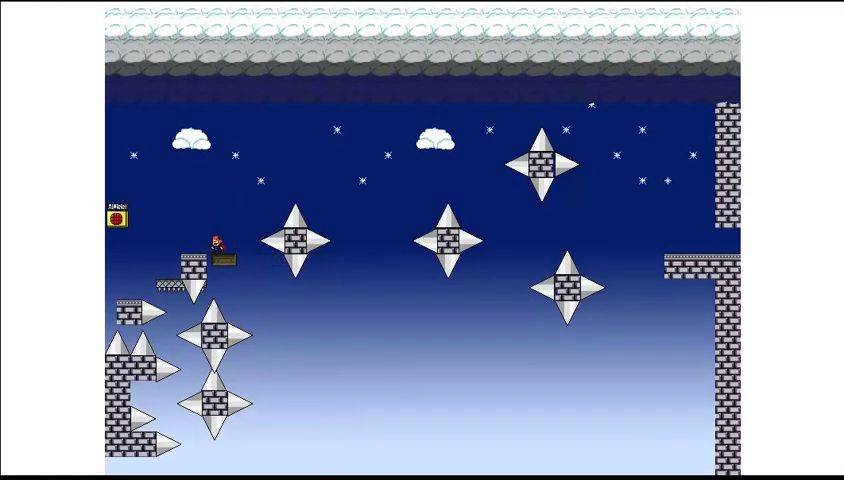
key(shift)
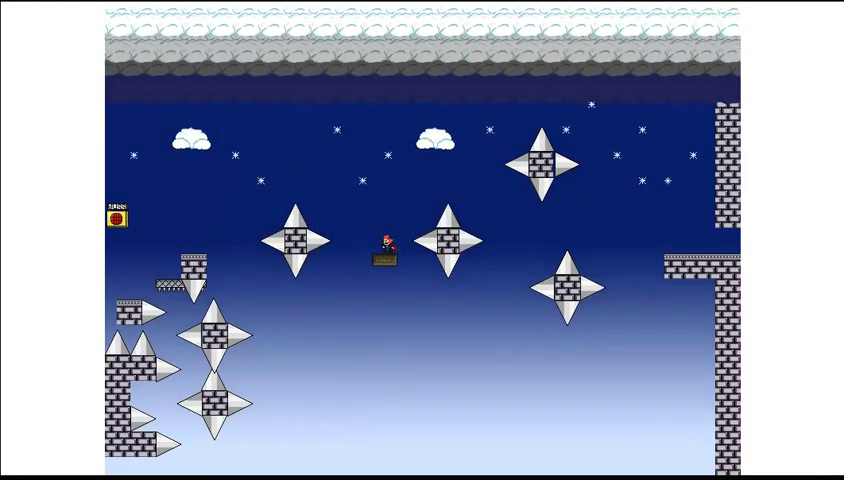
key(shift)
key(Right)
key(r)
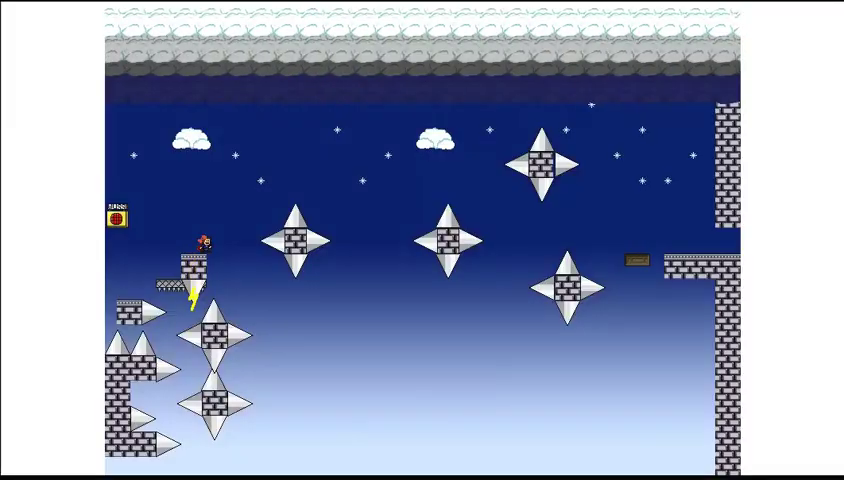
Jump up and right off the platform, restarting after hitting a spike.
key(shift)
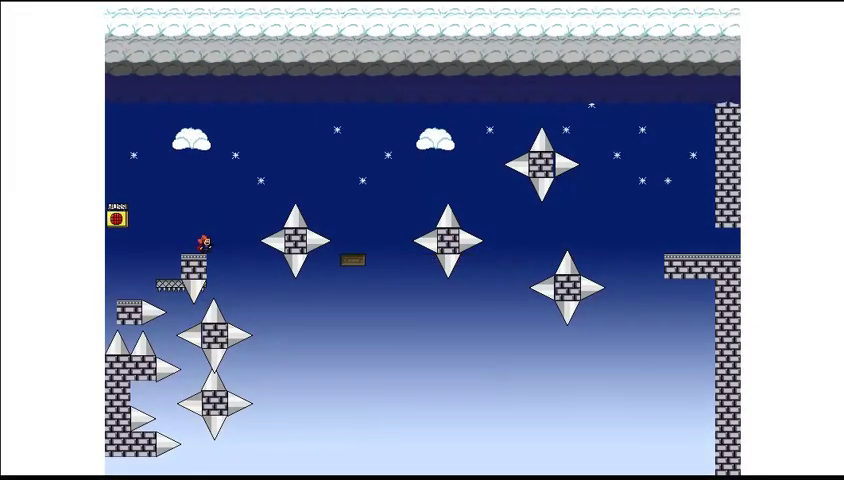
key(shift)
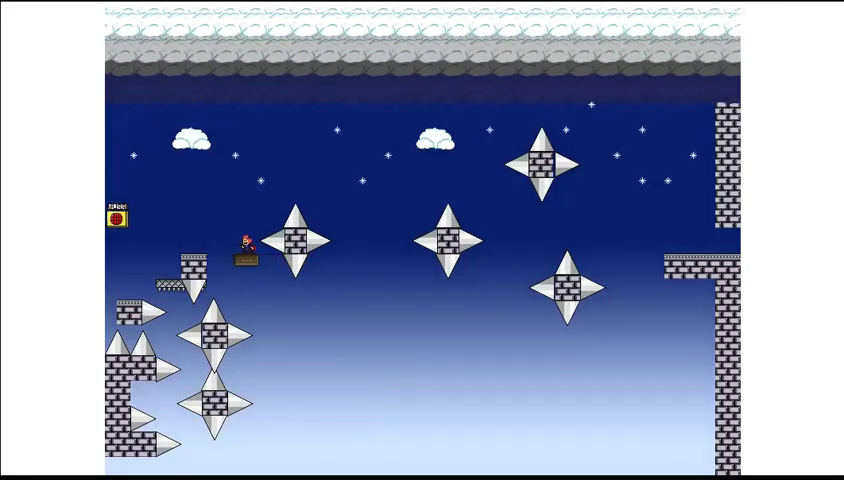
key(shift)
key(Right)
key(r)
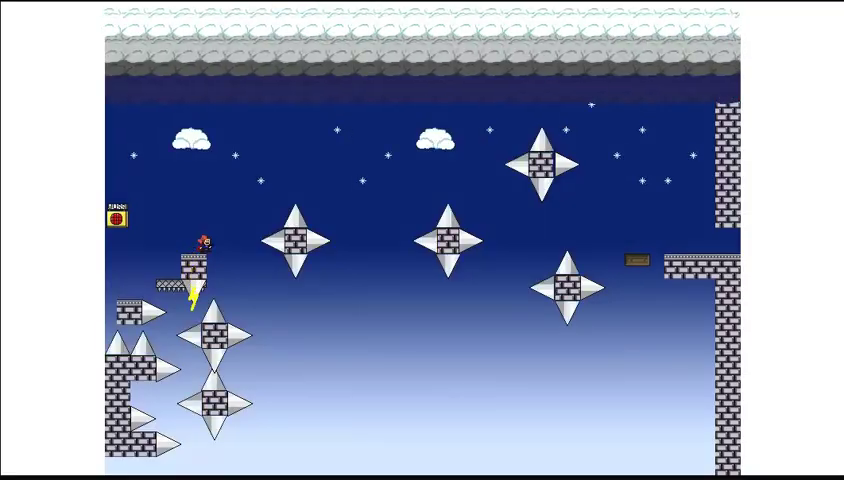
Leap from the platform toward the spike block and restart on the left pillar.
key(shift)
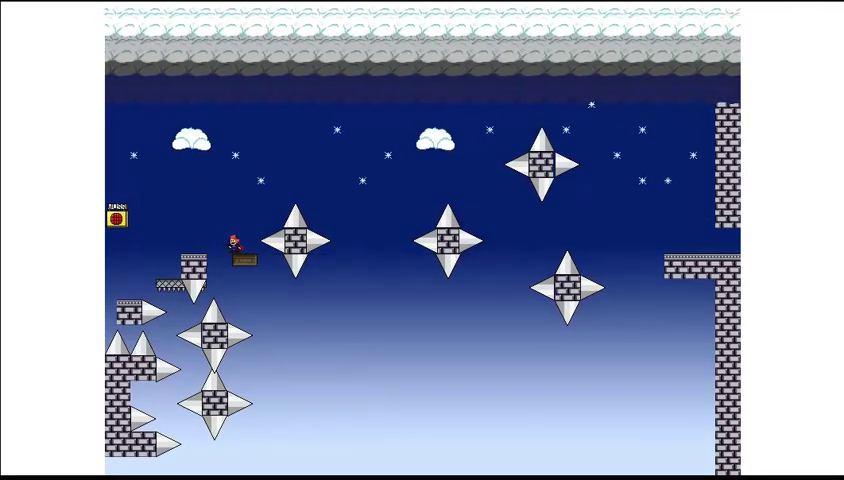
key(Right)
key(shift)
key(shift)
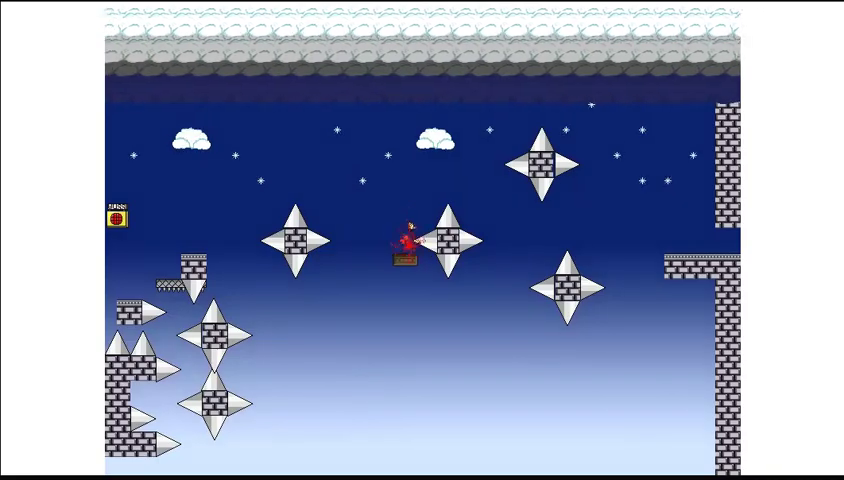
key(r)
key(shift)
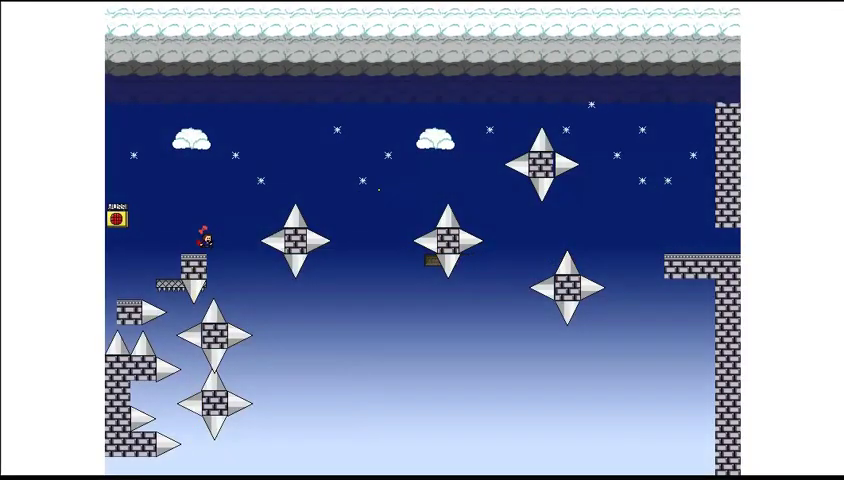
Jump toward the left cloud and off the platform toward the stars, then restart.
key(shift)
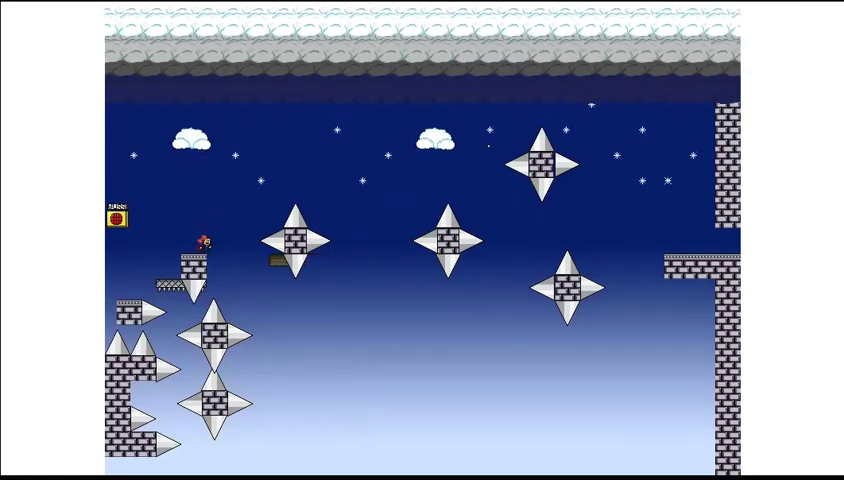
key(shift)
key(shift)
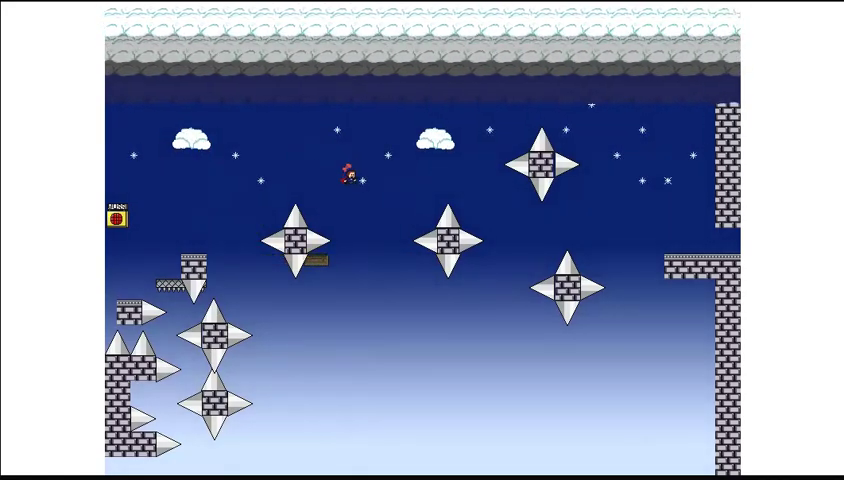
key(r)
key(shift)
key(shift)
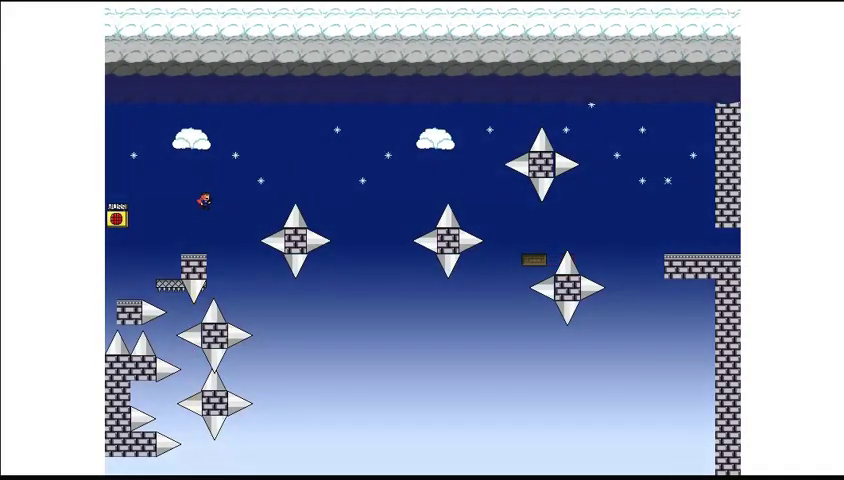
Jump high off the pillar near the clouds to leave the room upward.
key(shift)
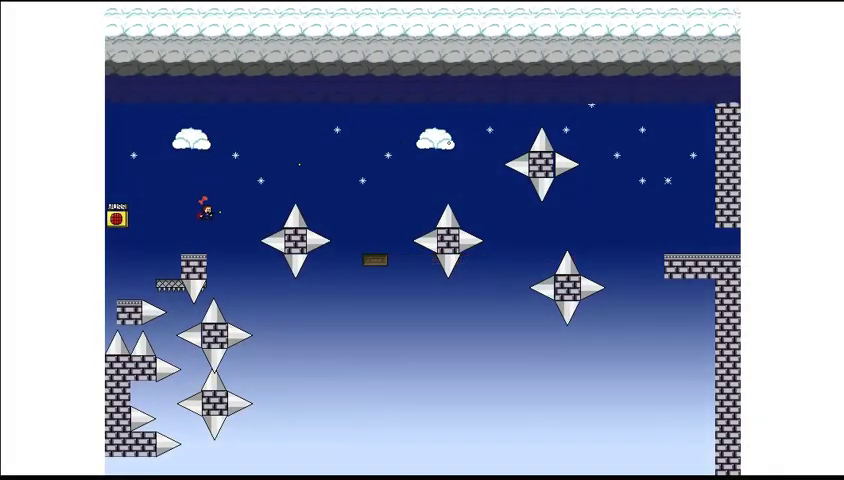
key(shift)
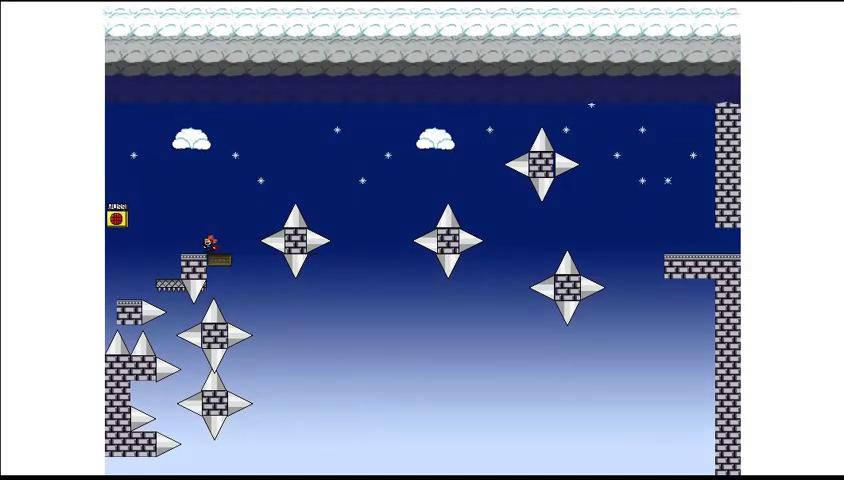
key(shift)
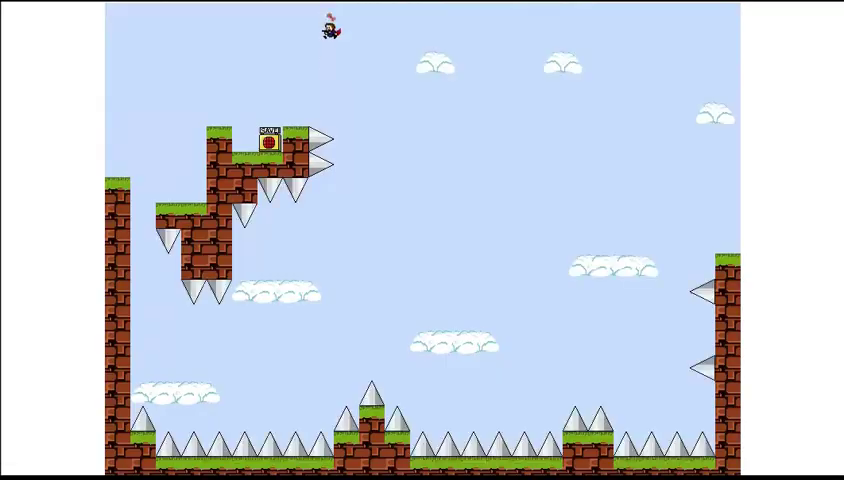
key(shift)
key(shift)
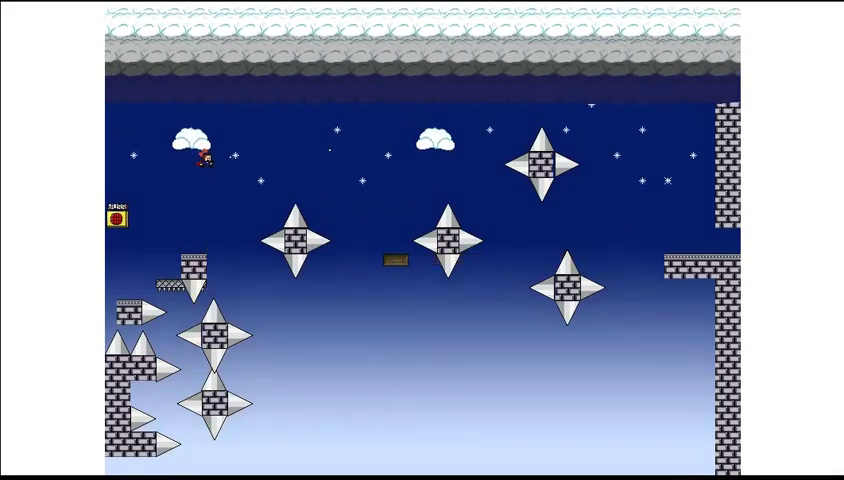
Jump from the pillar onto the moving platform and restart after dying.
key(shift)
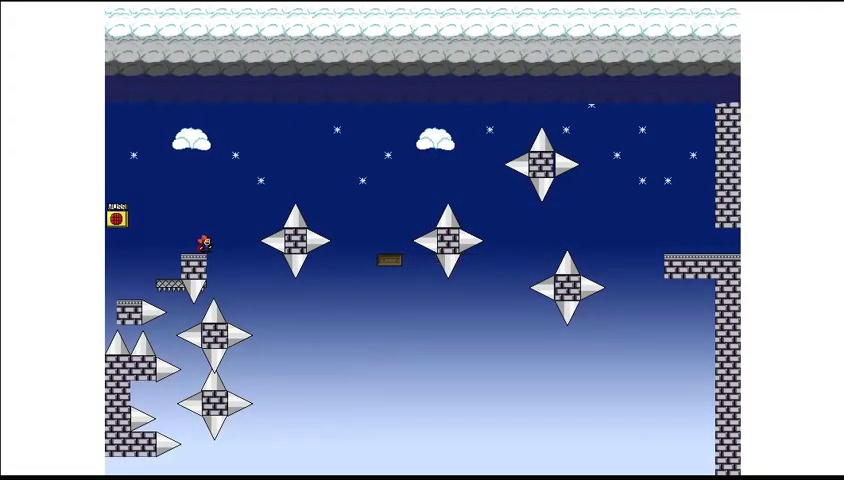
key(shift)
key(Right)
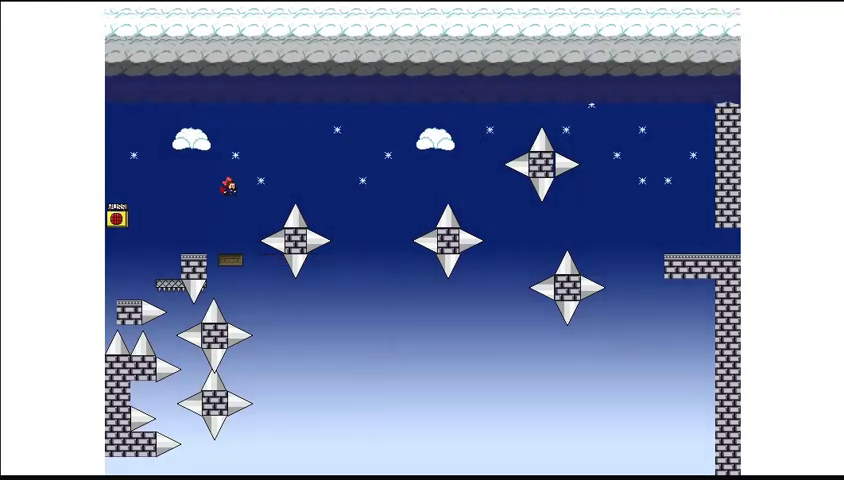
key(r)
Hop on the start ledge, then leap onto the platform and off to the right.
key(shift)
key(shift)
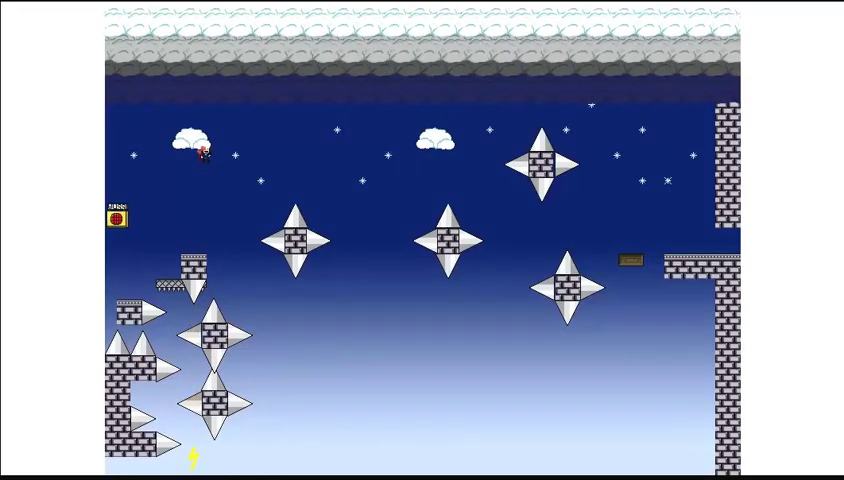
key(shift)
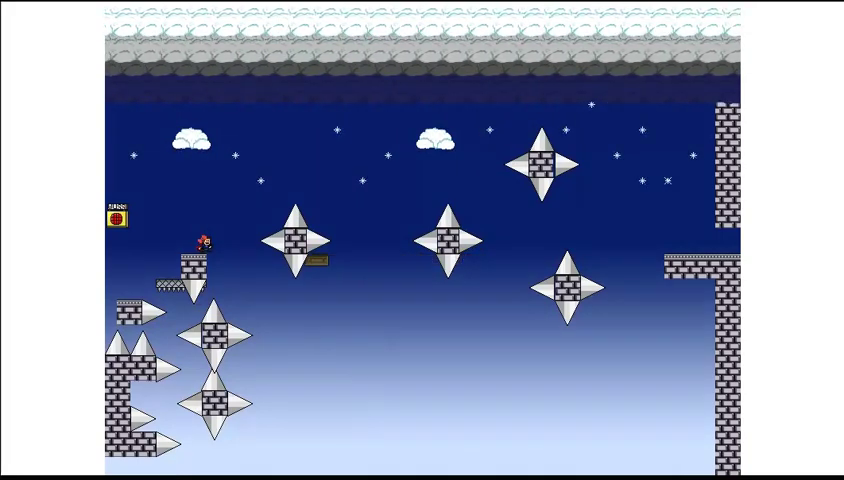
key(shift)
key(Right)
key(shift)
key(Right)
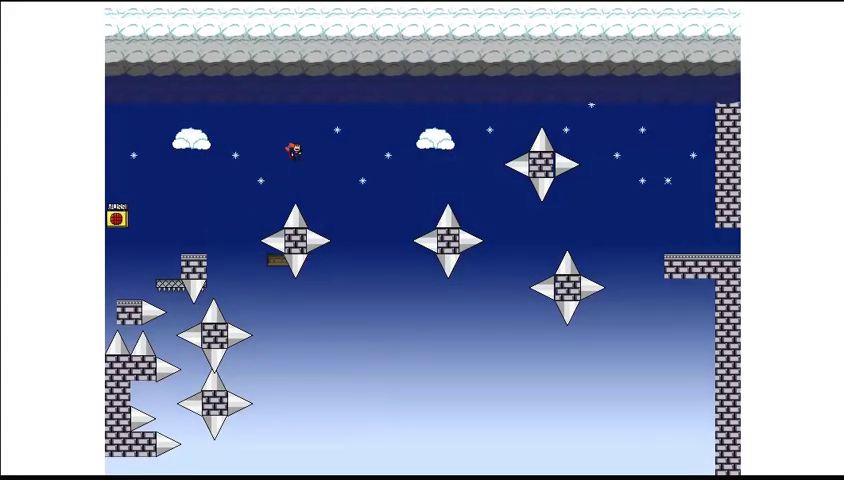
key(shift)
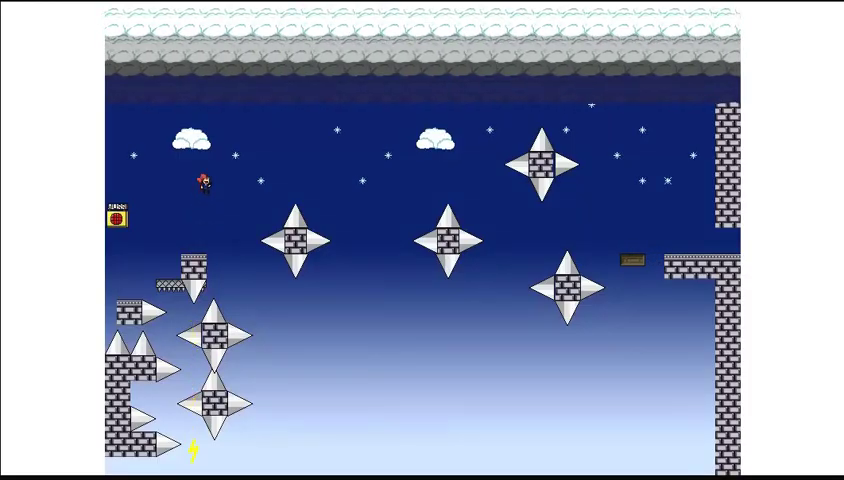
key(shift)
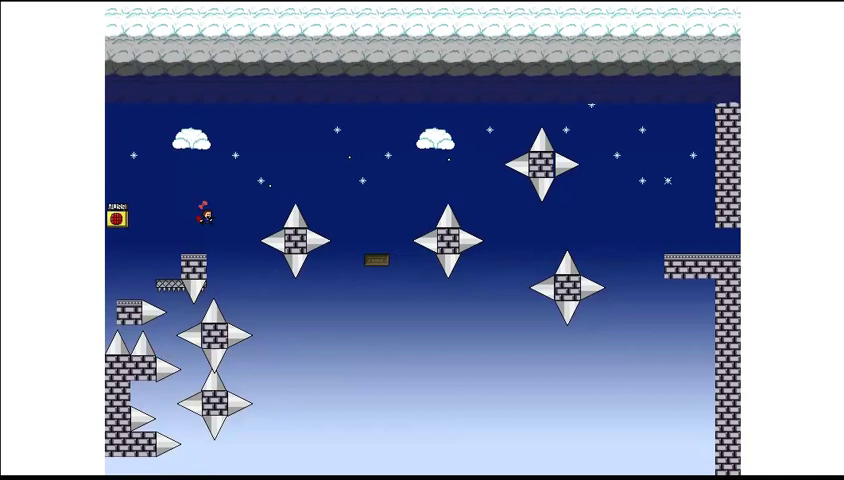
Jump from the brick column onto the platform and overshoot right into the grassy room.
key(shift)
key(Right)
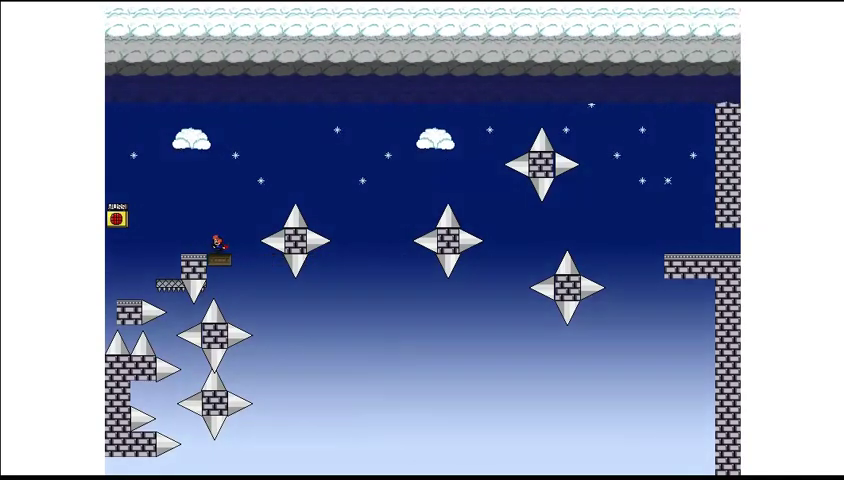
key(shift)
key(Right)
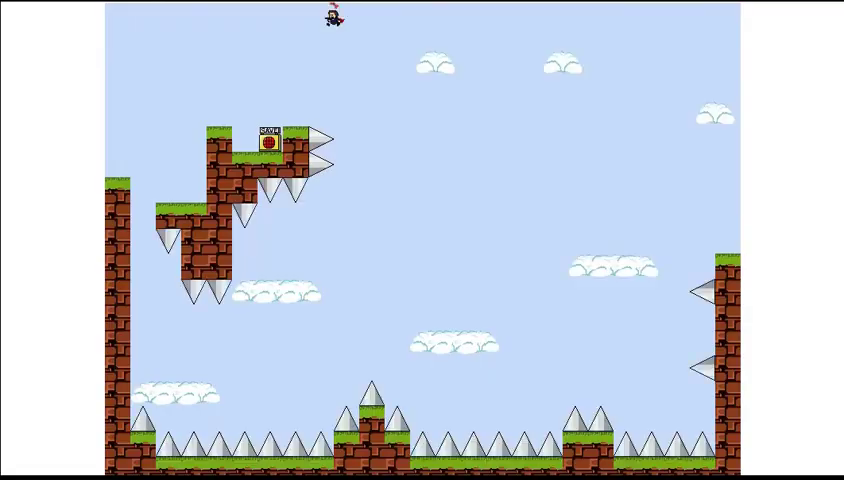
Respawn, jump onto the moving platform and off to the right, then reset after dying.
key(shift)
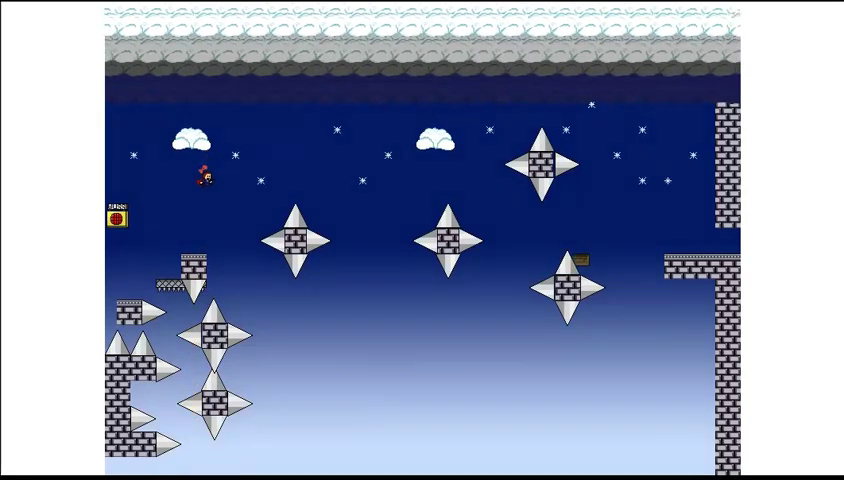
key(shift)
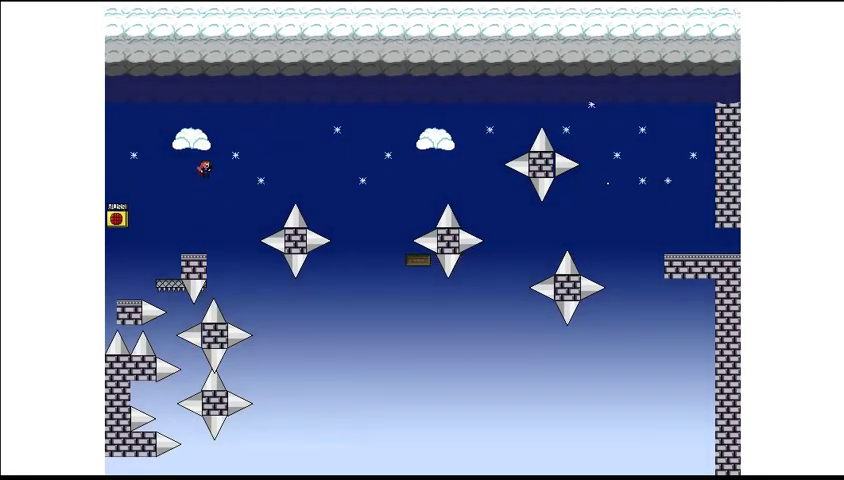
key(shift)
key(Right)
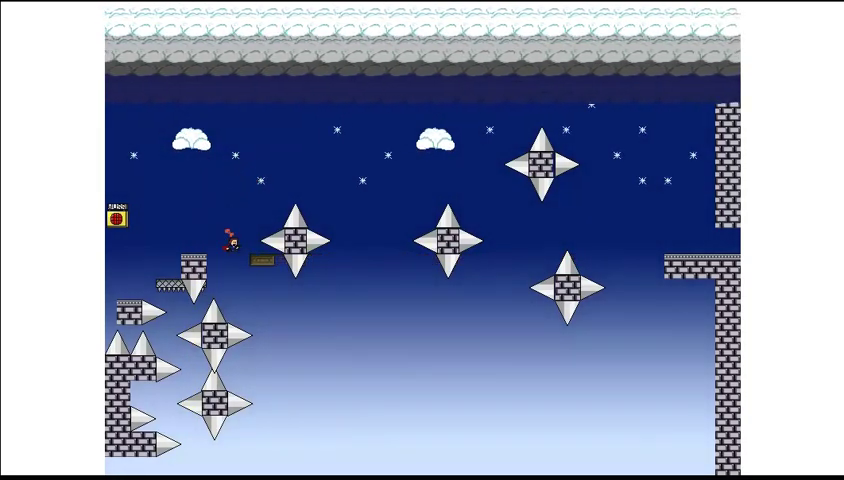
key(shift)
key(Right)
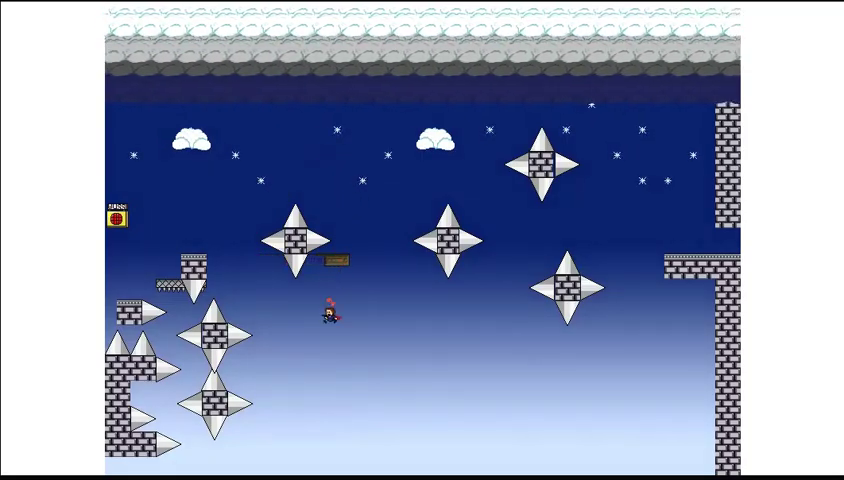
key(r)
Jump toward the left cloud, reset, then ride the platform between the spike stars.
key(shift)
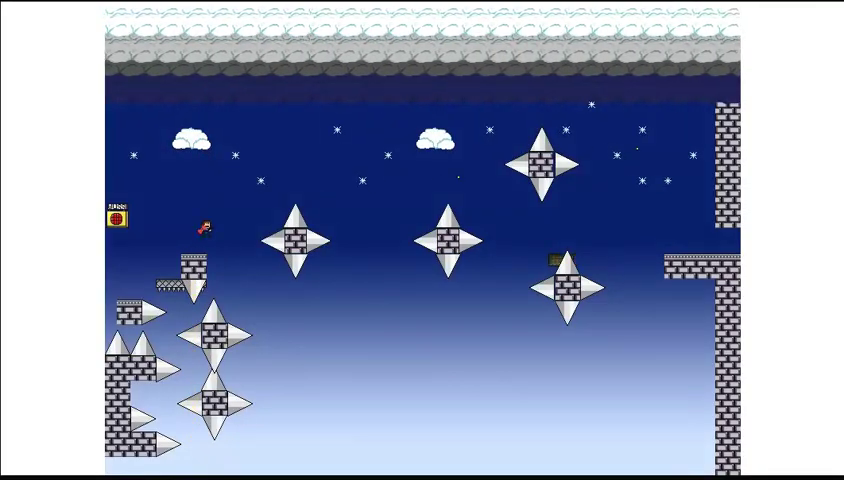
key(shift)
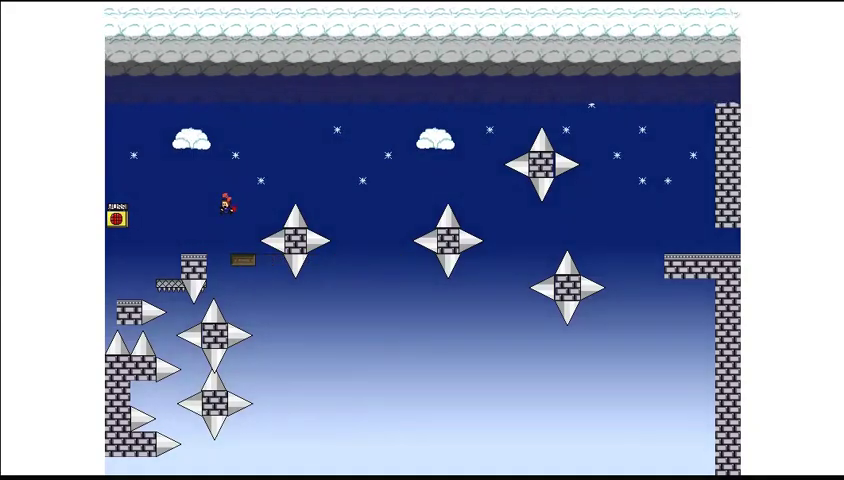
key(r)
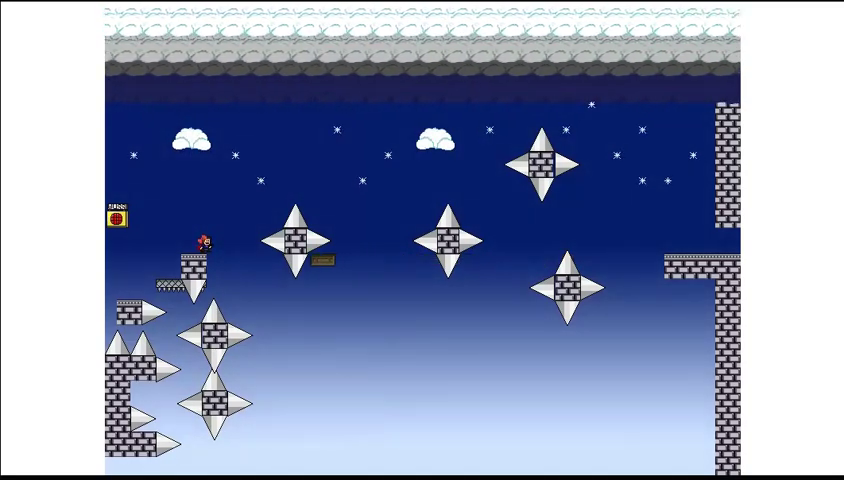
key(shift)
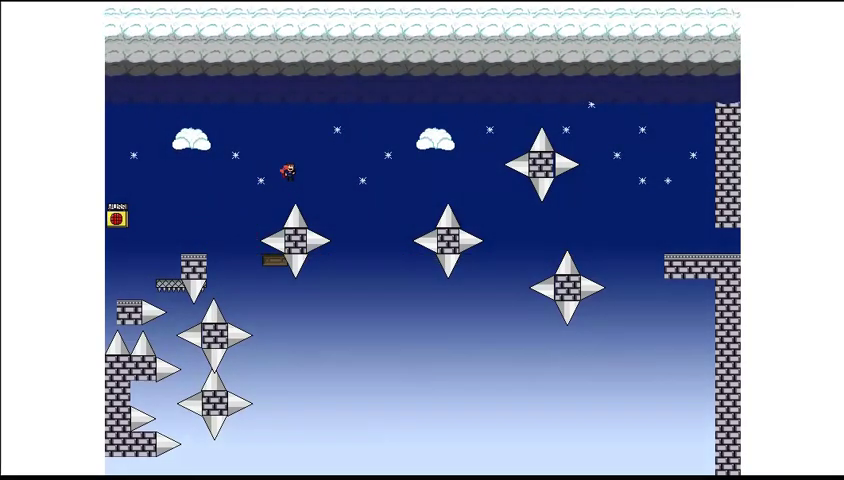
key(Right)
key(shift)
key(Right)
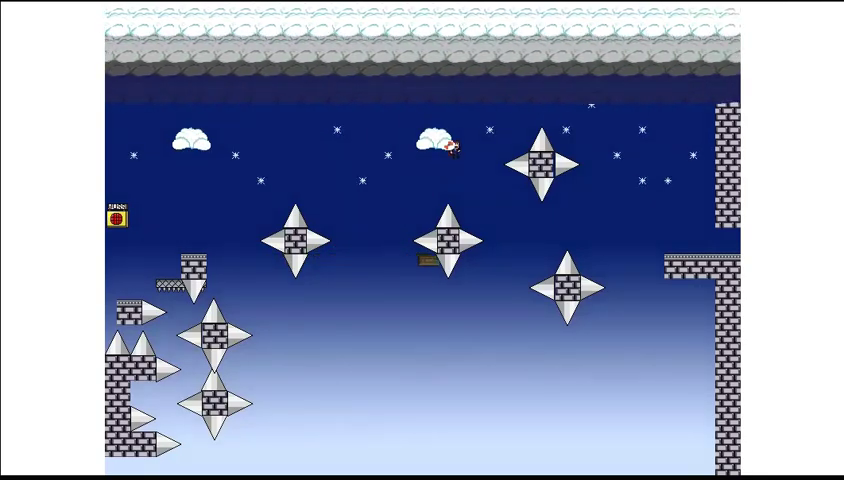
key(r)
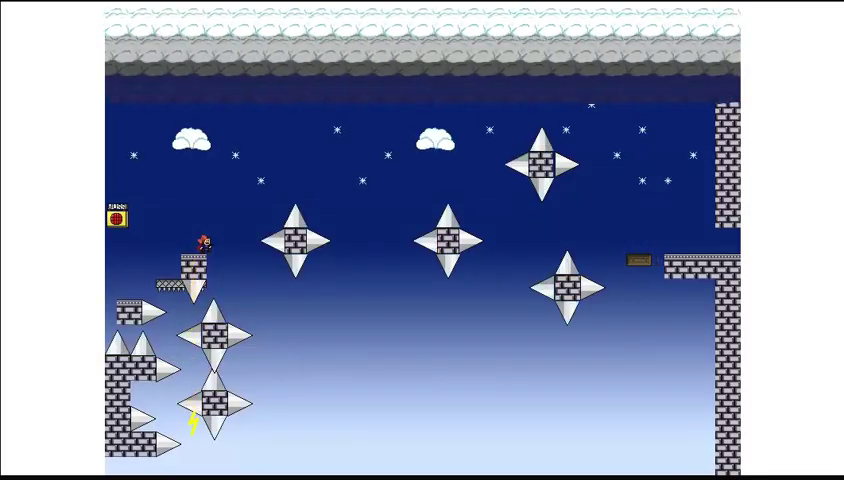
key(shift)
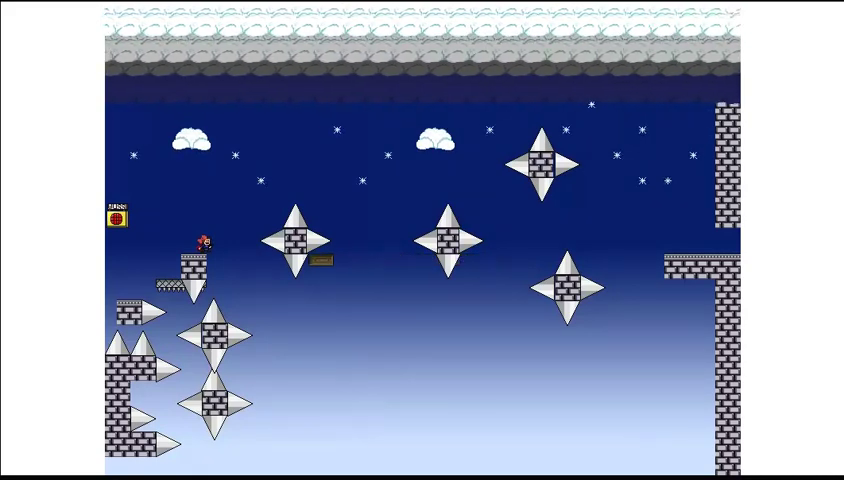
key(Right)
key(shift)
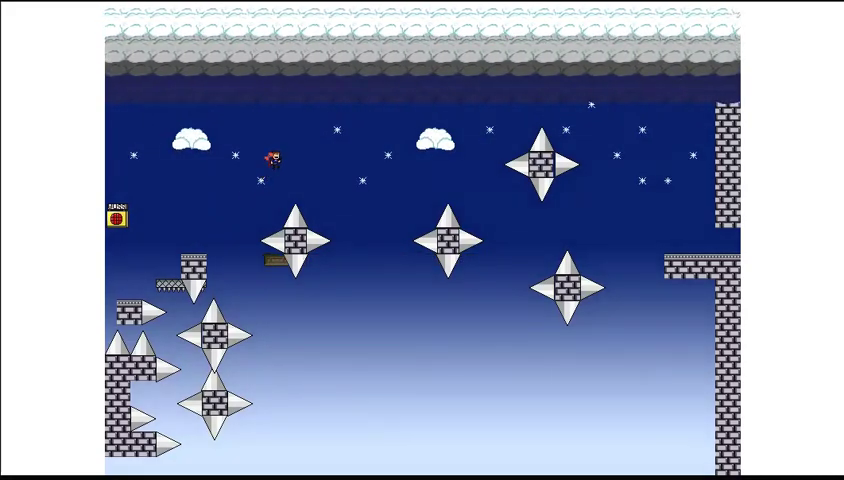
key(r)
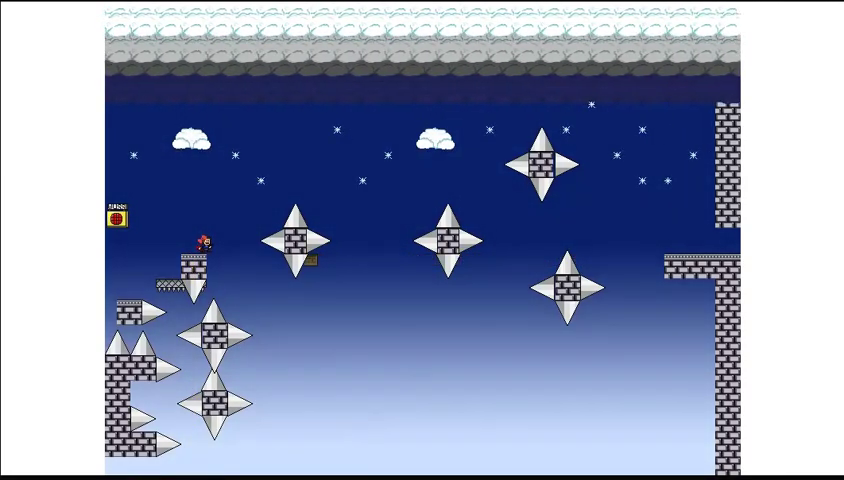
key(shift)
key(Right)
key(Left)
key(r)
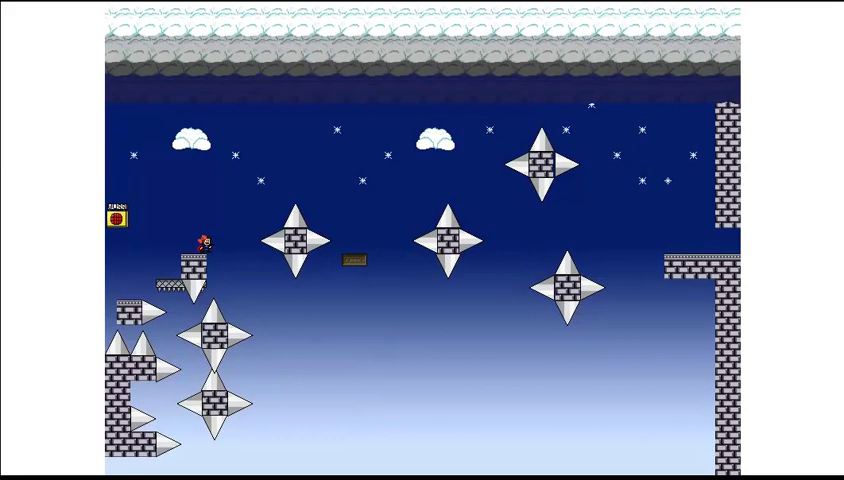
key(shift)
key(Right)
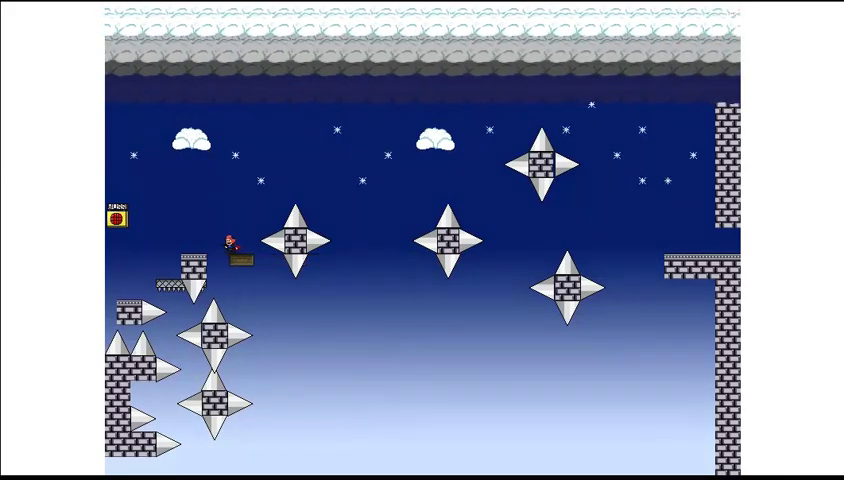
key(shift)
key(shift)
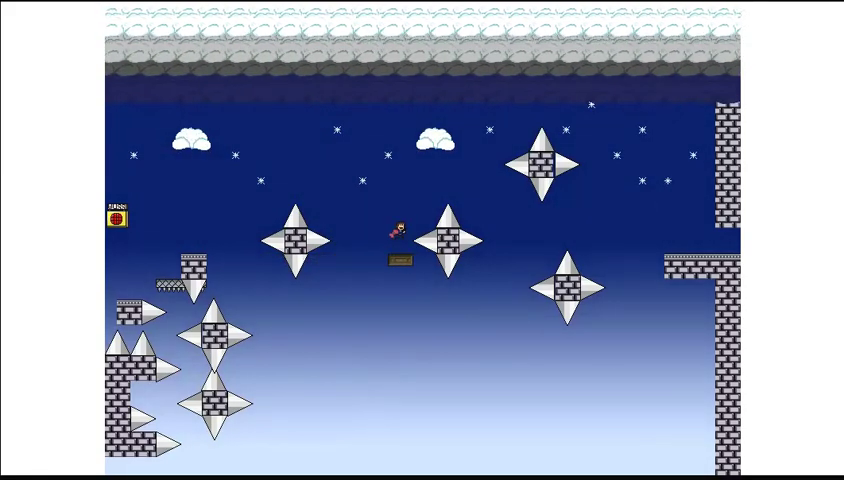
key(r)
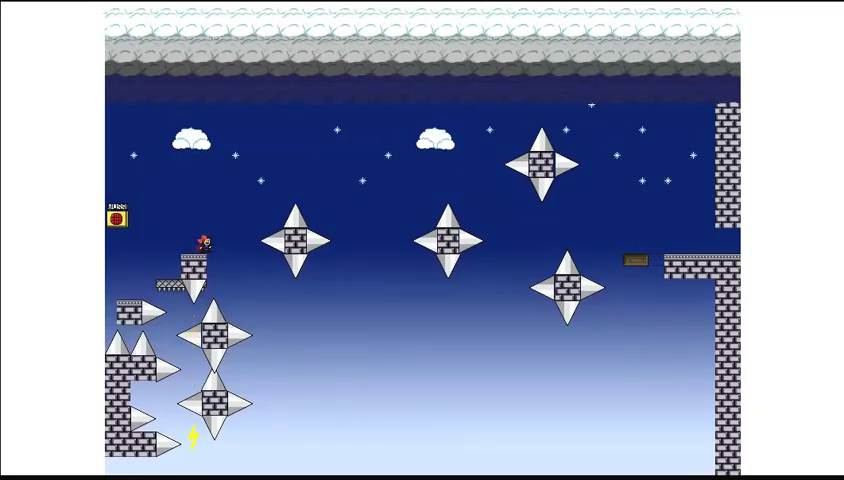
key(shift)
key(shift)
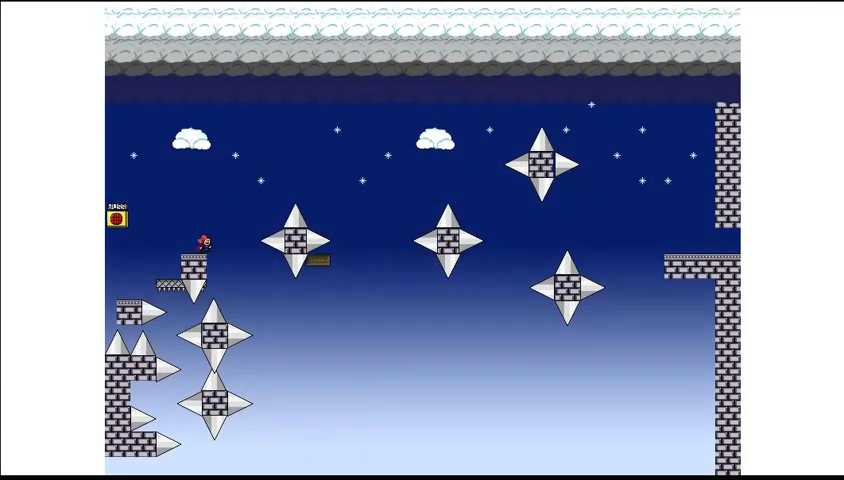
key(shift)
key(shift)
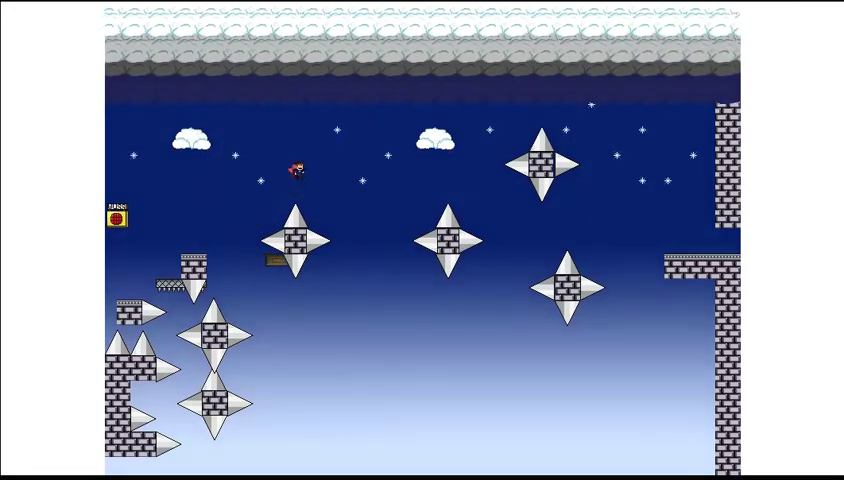
key(r)
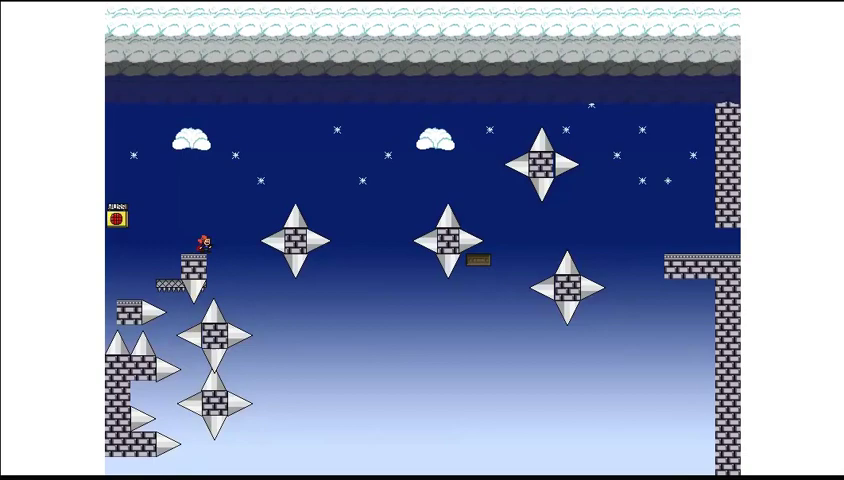
key(shift)
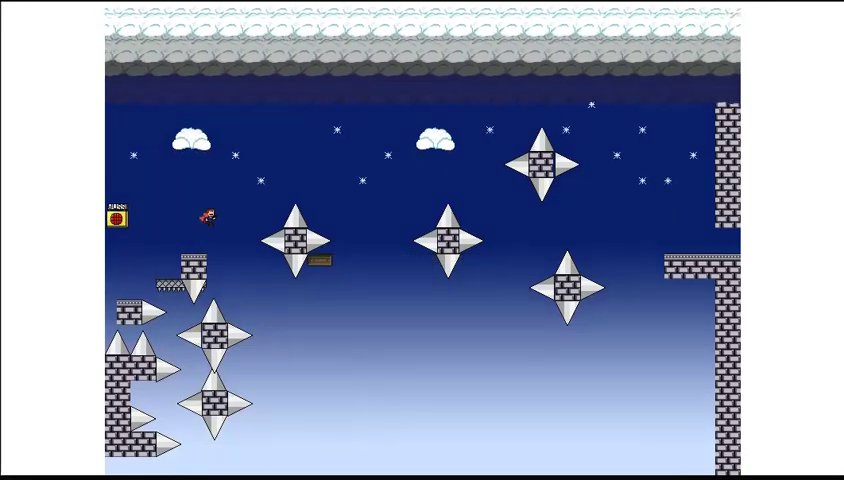
key(shift)
key(Right)
key(Left)
key(r)
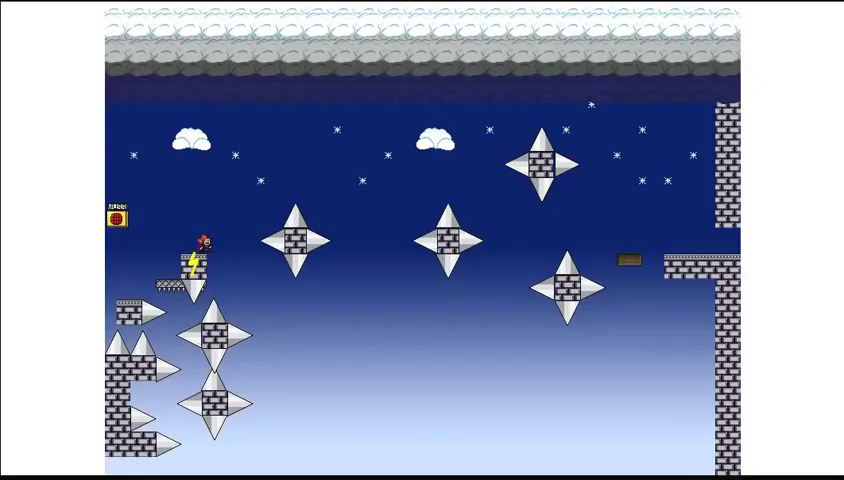
key(shift)
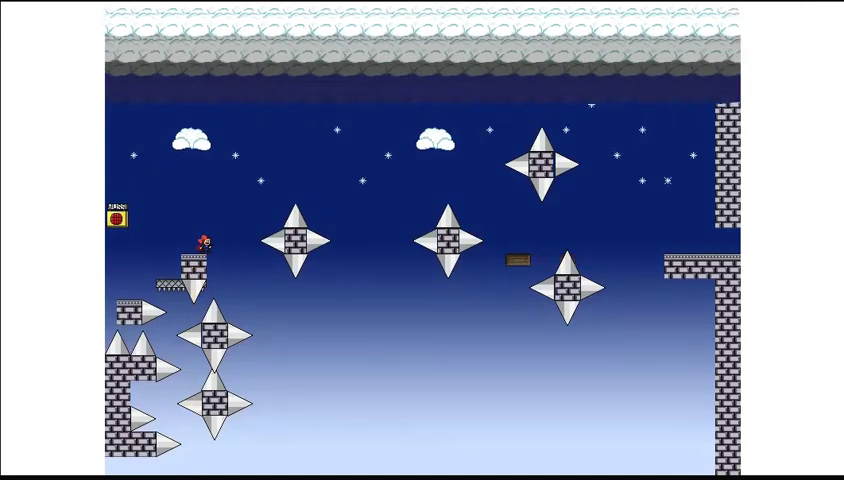
key(shift)
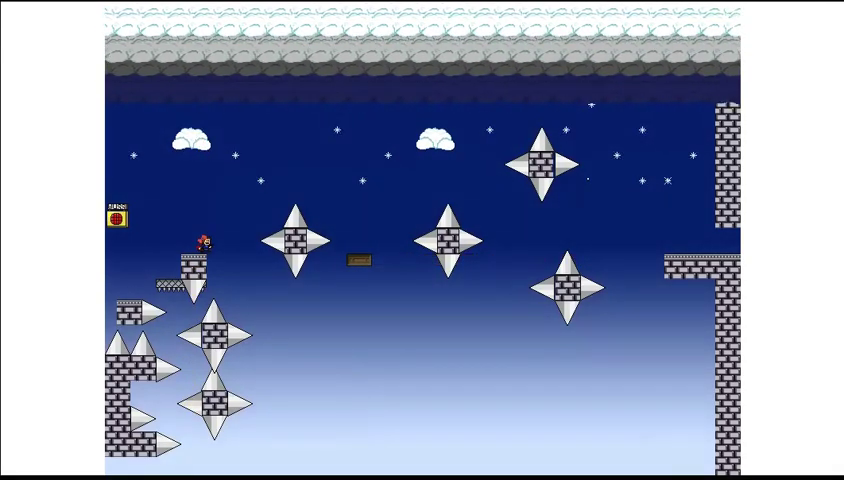
key(Right)
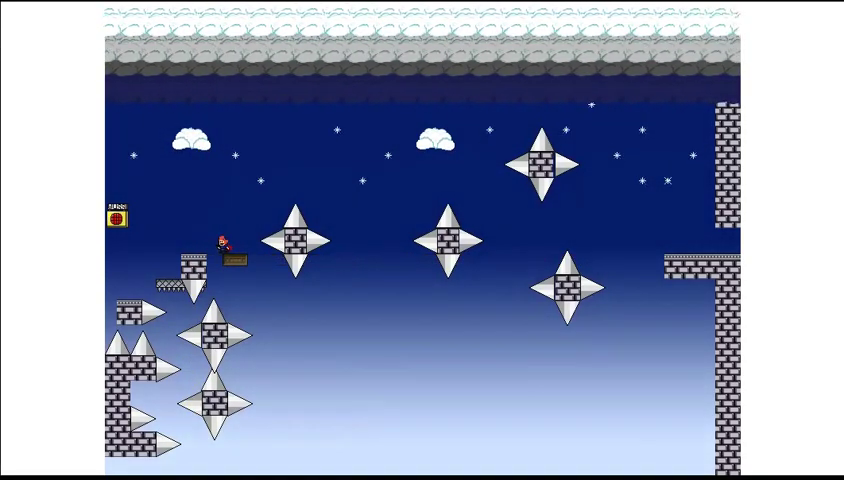
key(shift)
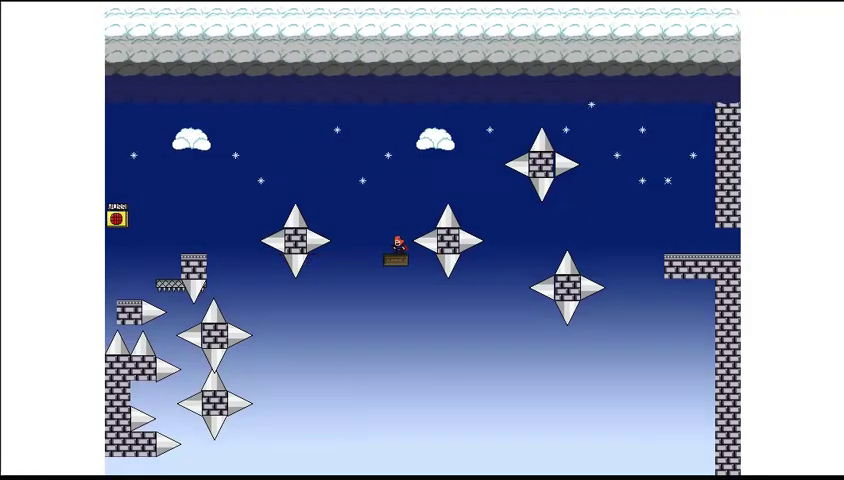
key(Right)
key(shift)
key(r)
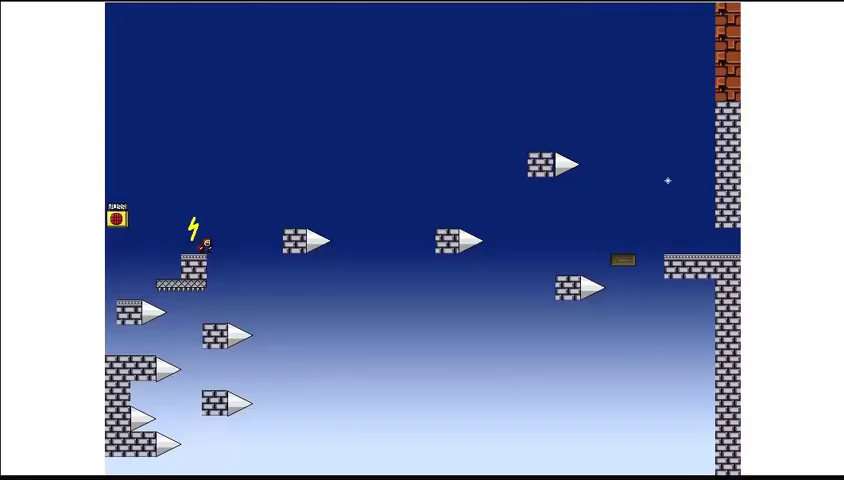
key(shift)
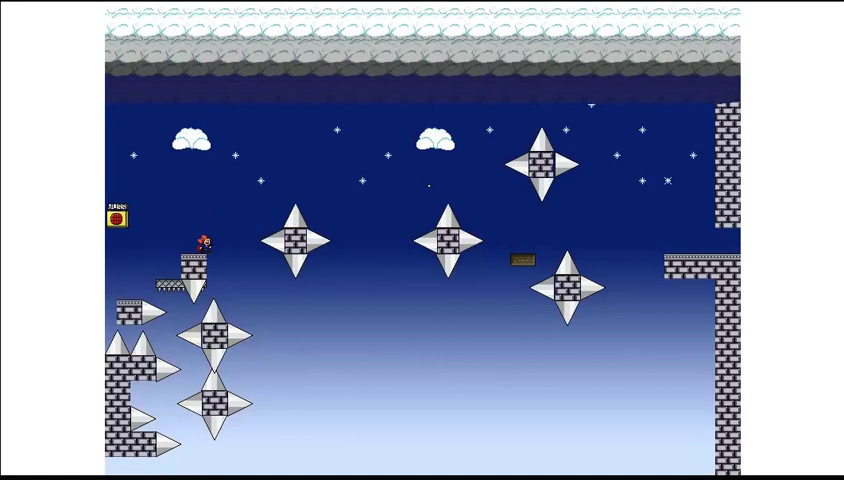
key(shift)
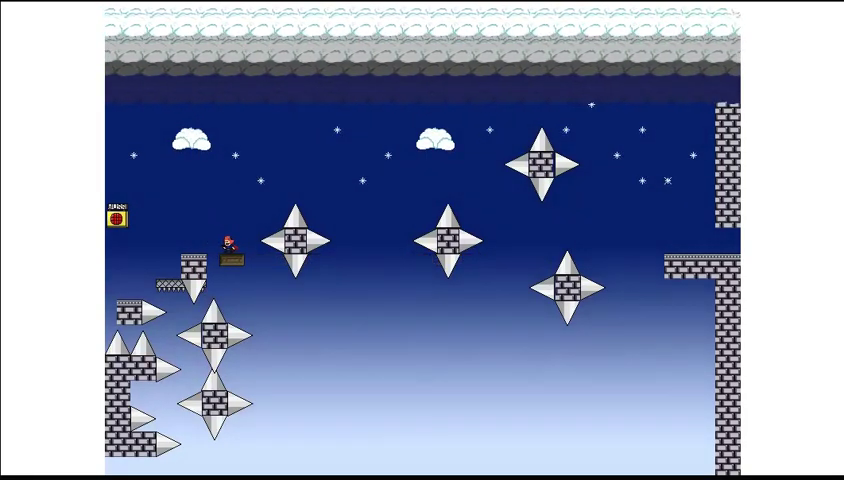
key(shift)
key(r)
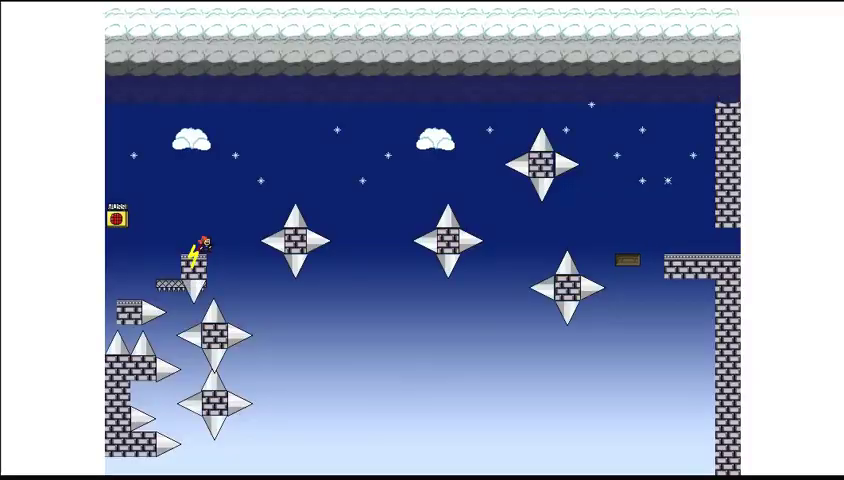
key(shift)
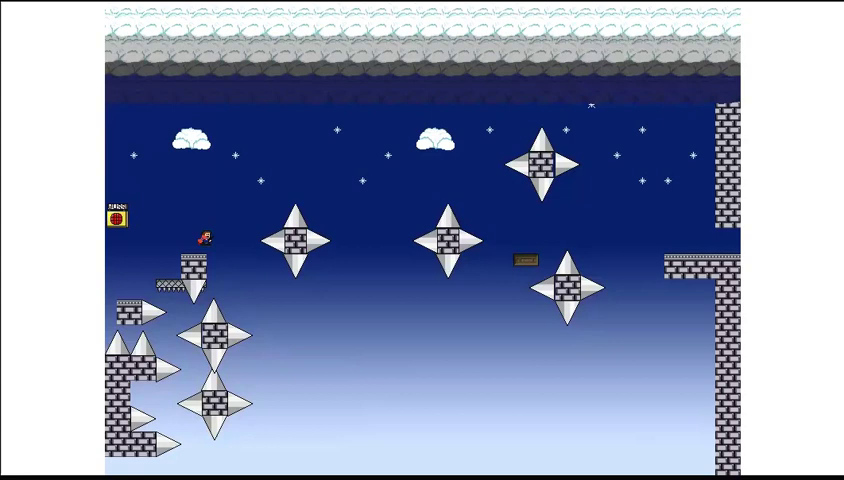
key(shift)
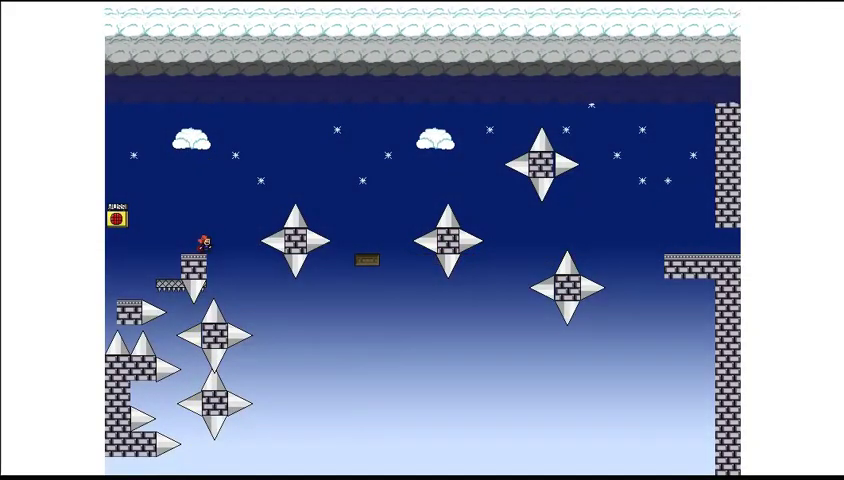
key(shift)
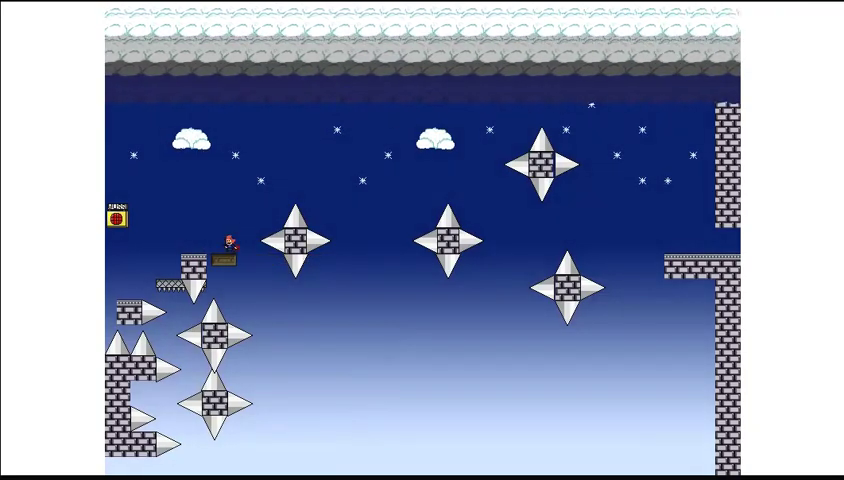
key(shift)
key(r)
key(shift)
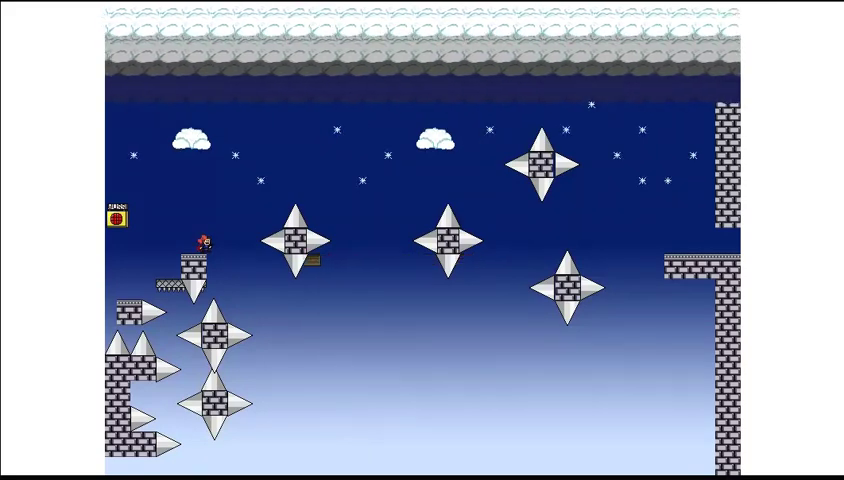
key(shift)
key(Right)
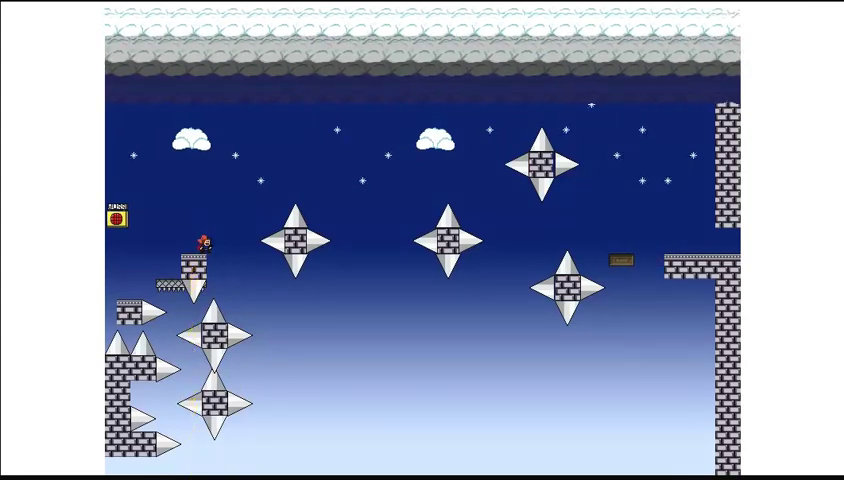
key(shift)
key(shift)
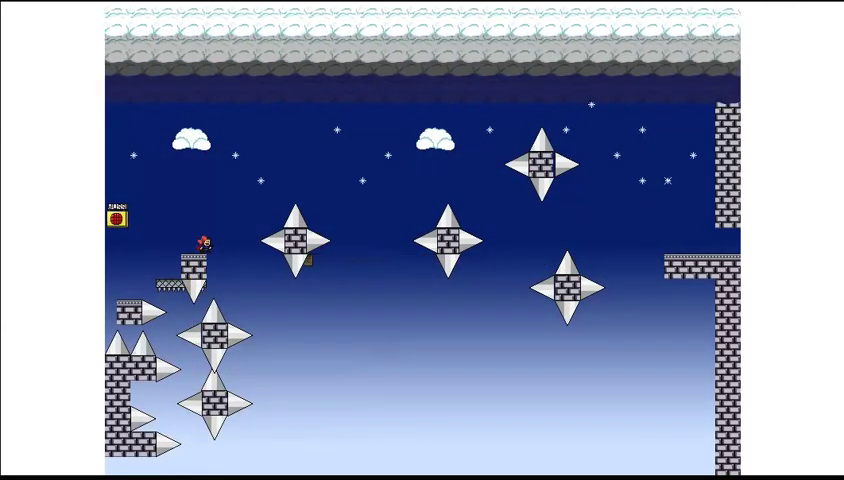
key(shift)
key(shift)
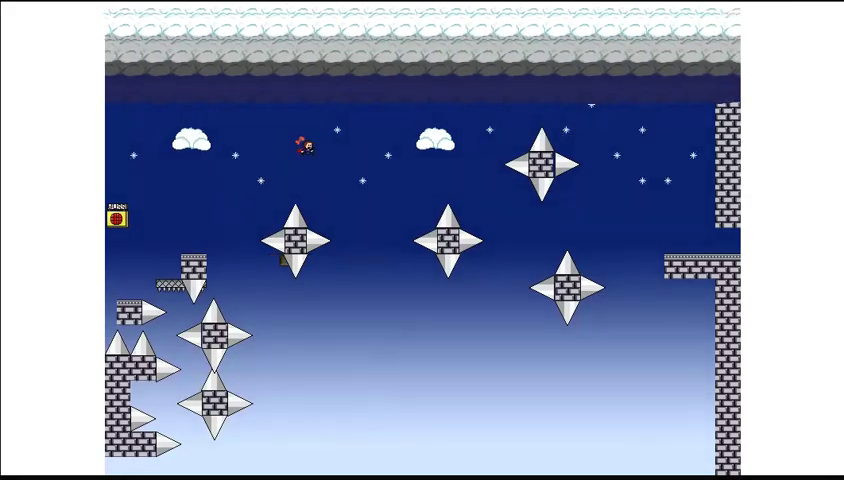
key(r)
key(shift)
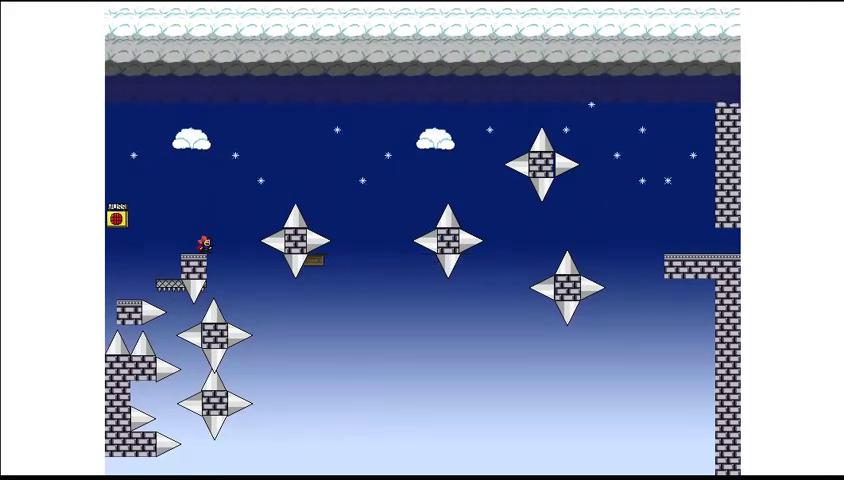
key(Right)
key(shift)
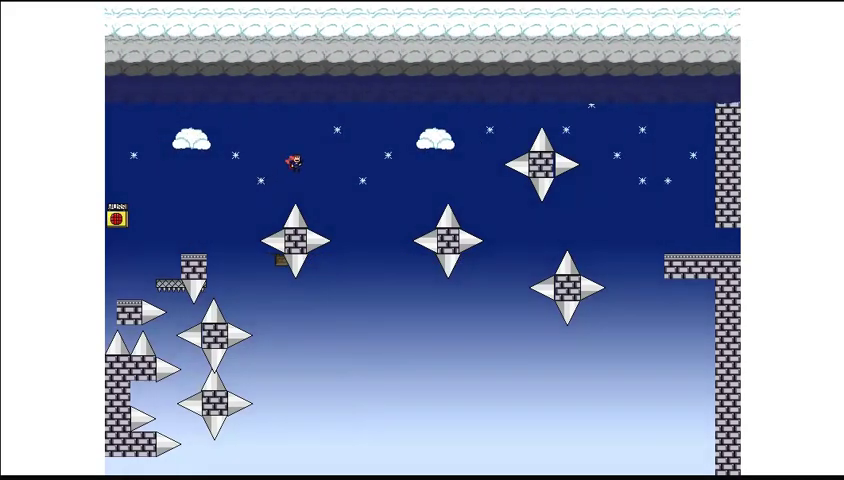
key(r)
key(shift)
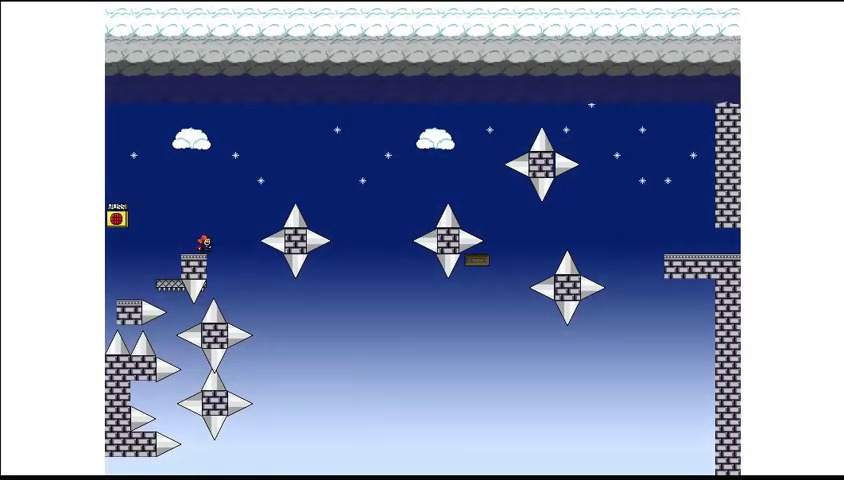
key(shift)
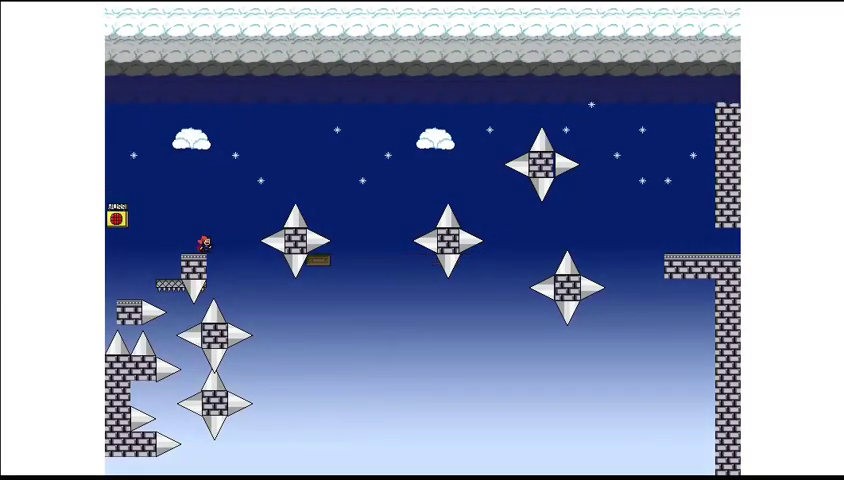
key(shift)
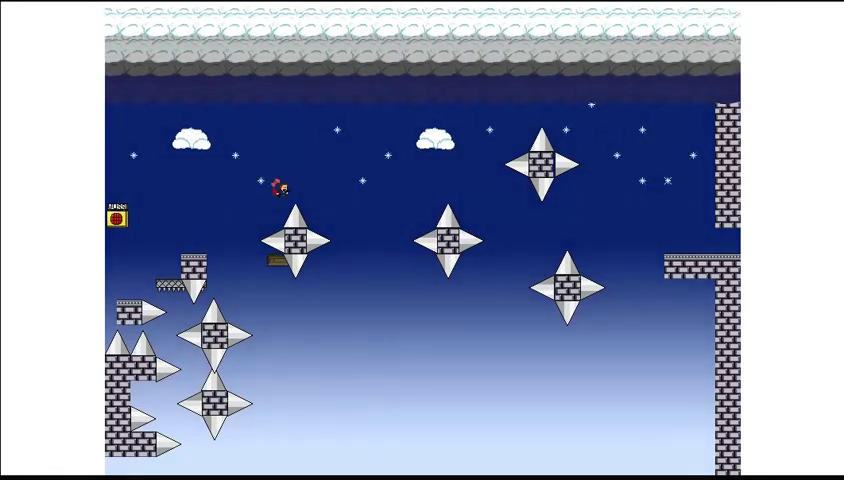
key(Right)
key(r)
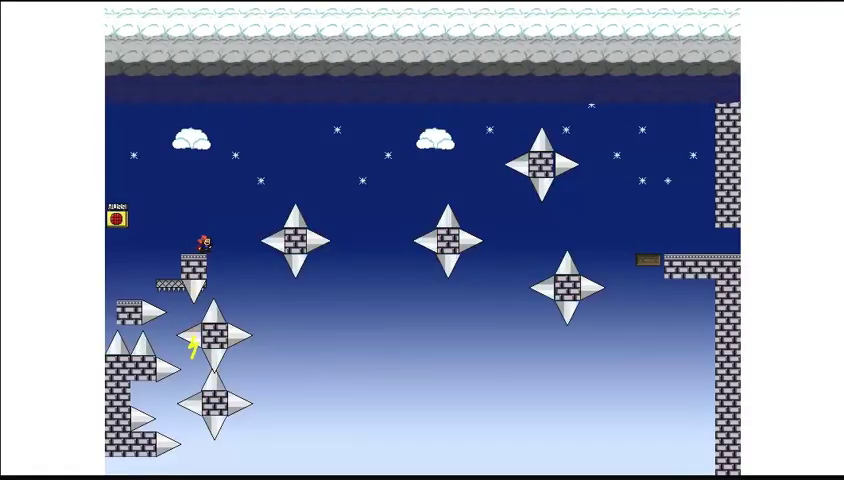
key(shift)
key(shift)
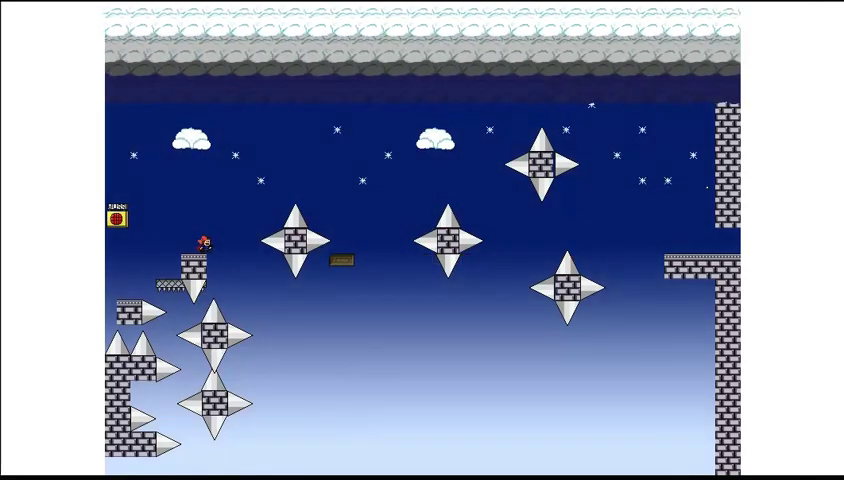
key(shift)
key(Right)
key(shift)
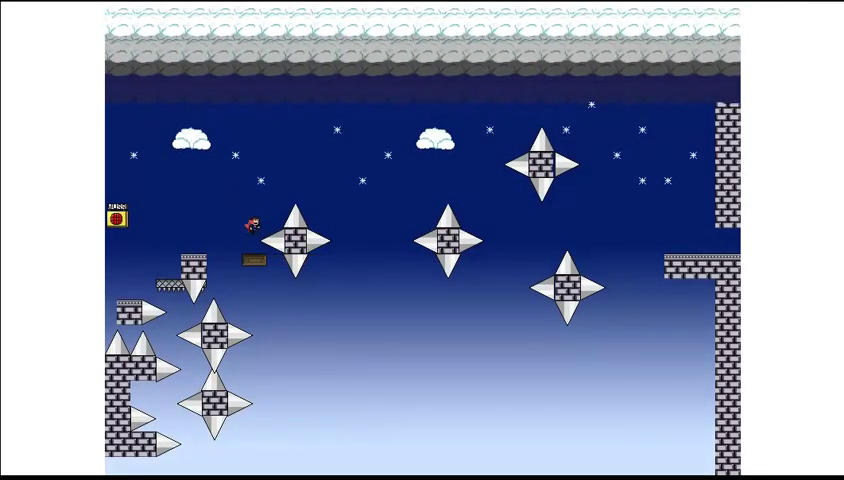
key(Right)
key(shift)
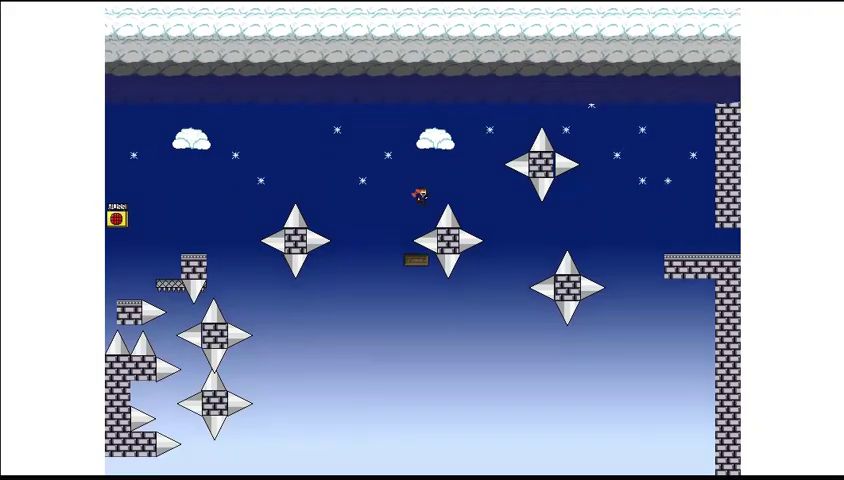
key(r)
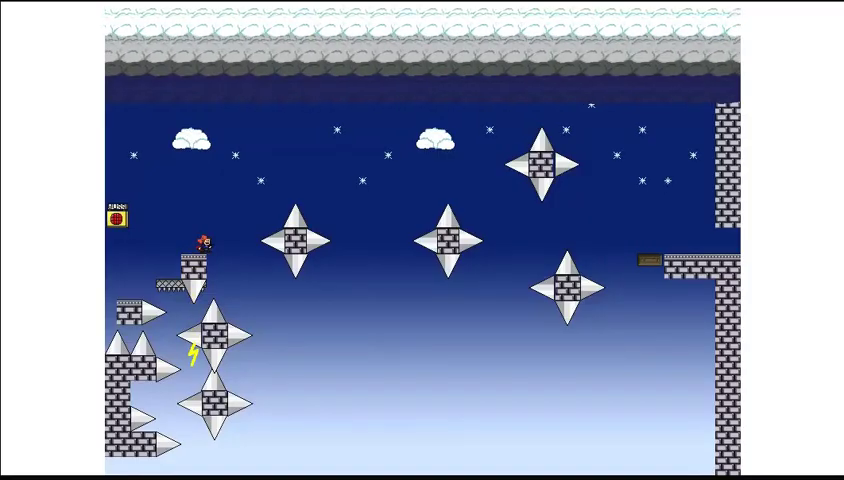
key(shift)
key(z)
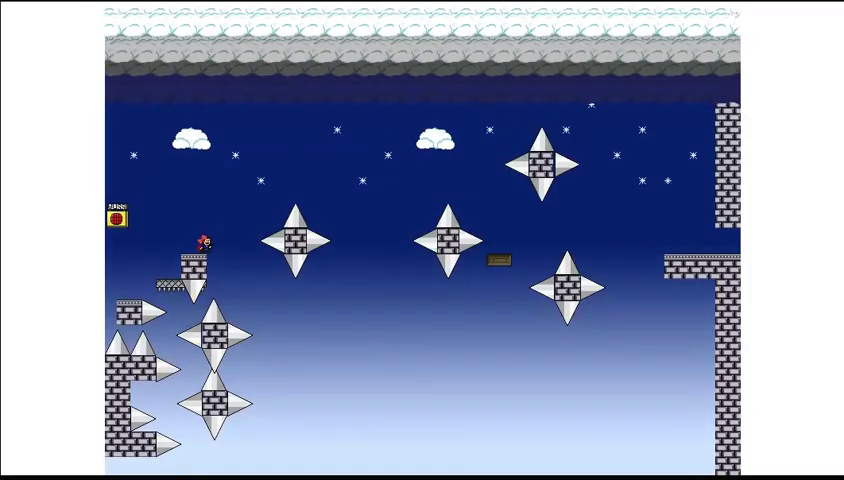
key(shift)
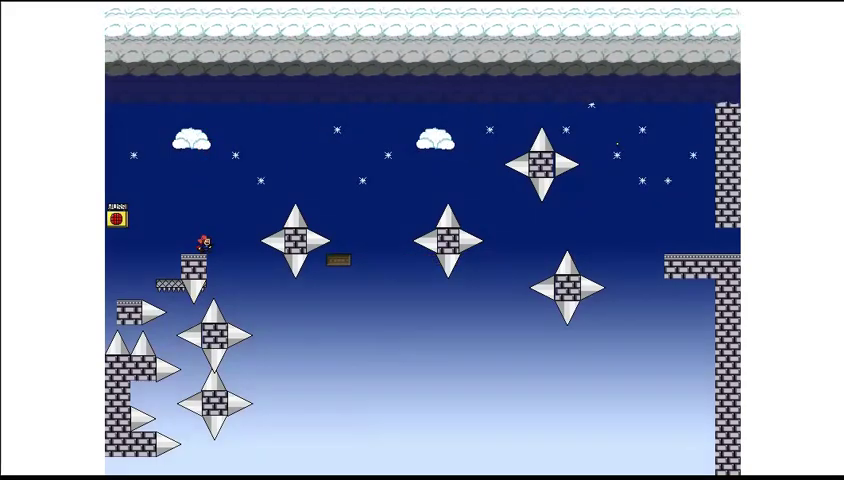
key(shift)
key(shift)
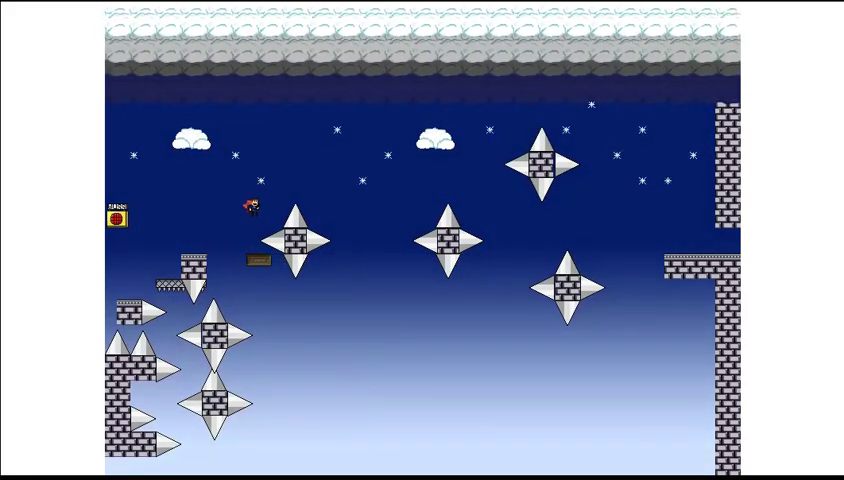
key(shift)
key(shift)
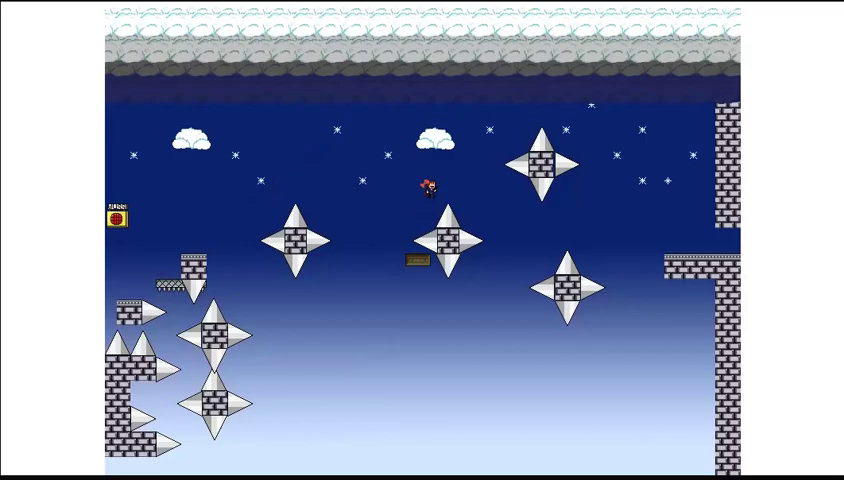
key(r)
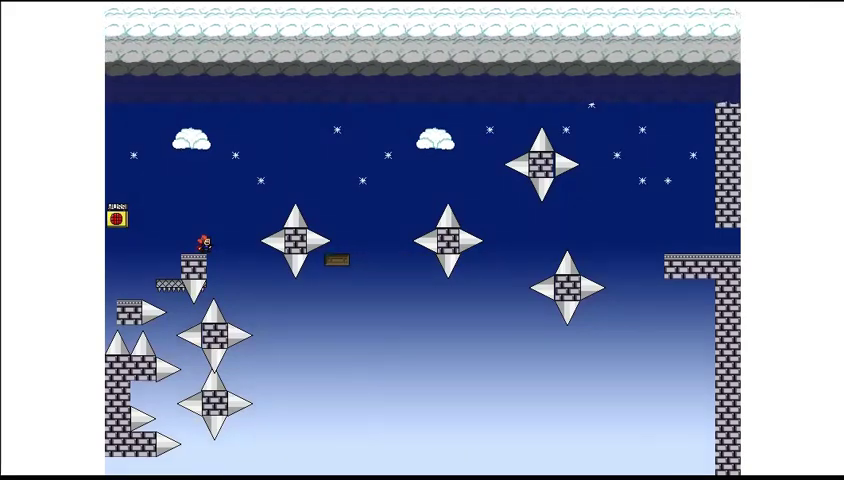
Jump onto the moving platform and off further right, then restart after falling.
key(shift)
key(Right)
key(shift)
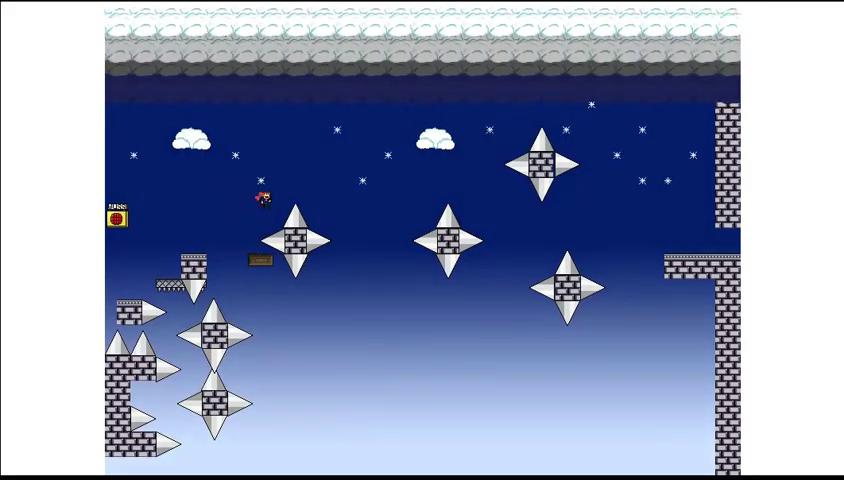
key(shift)
key(shift)
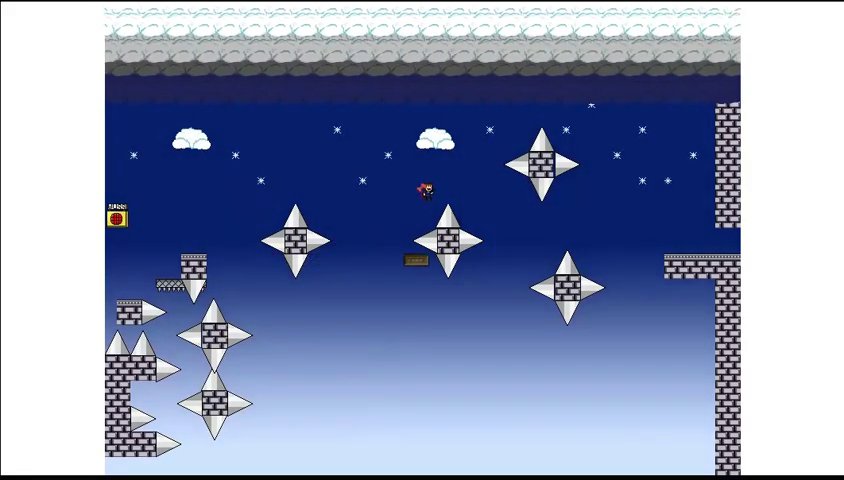
key(Left)
key(r)
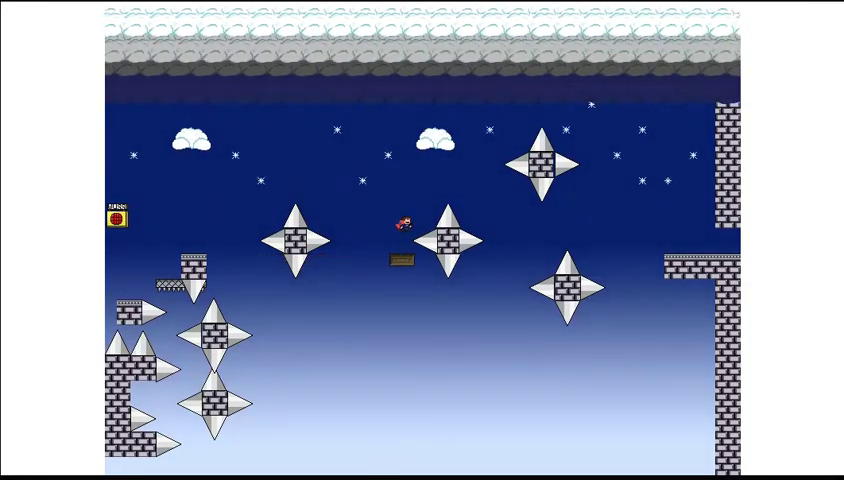
Restart several times at the left pillar, hopping while the platform returns.
key(r)
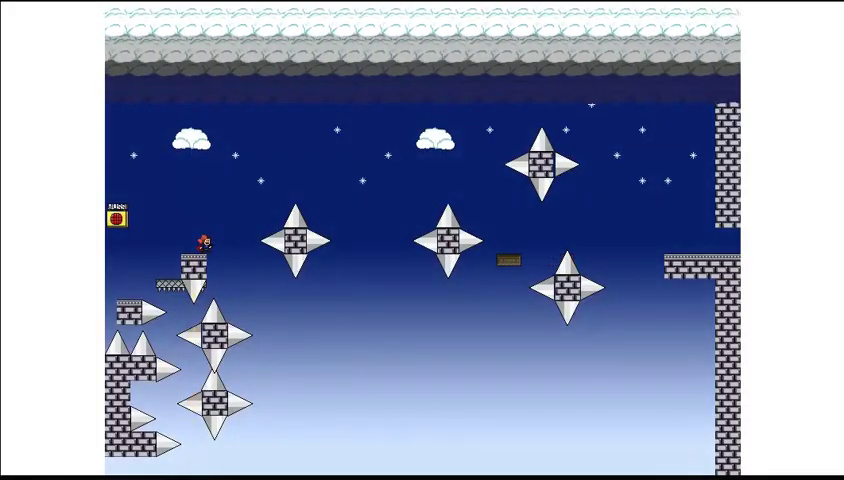
key(shift)
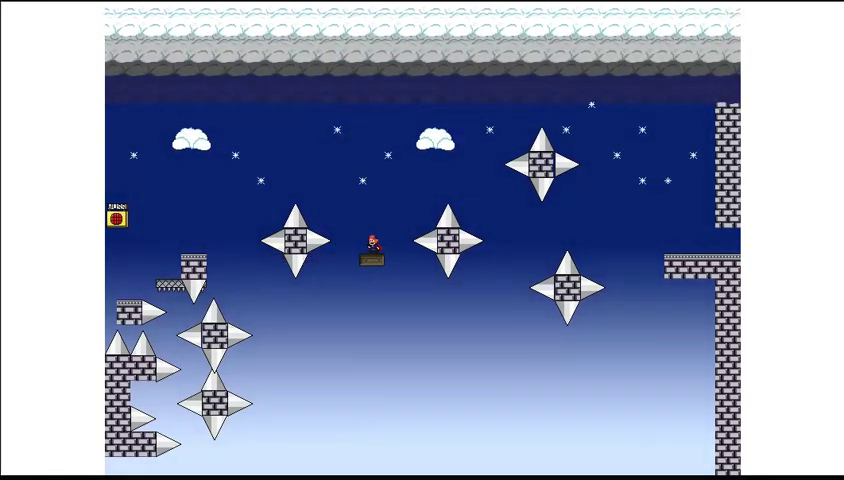
key(r)
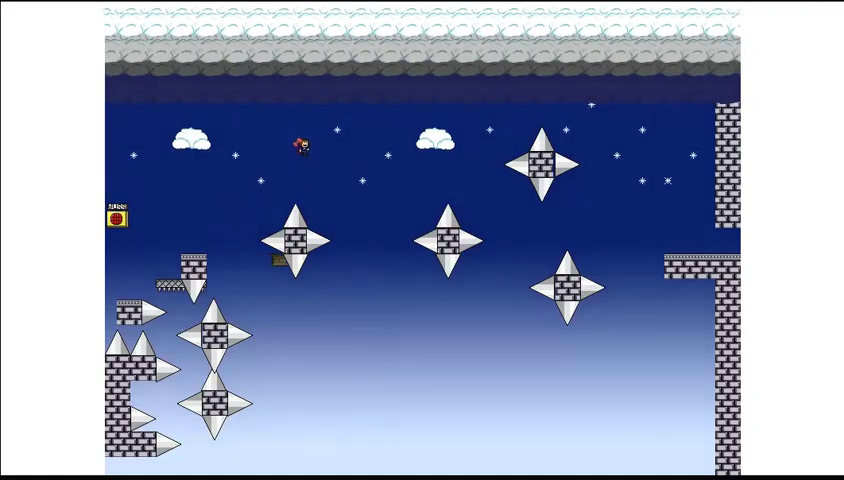
key(r)
key(shift)
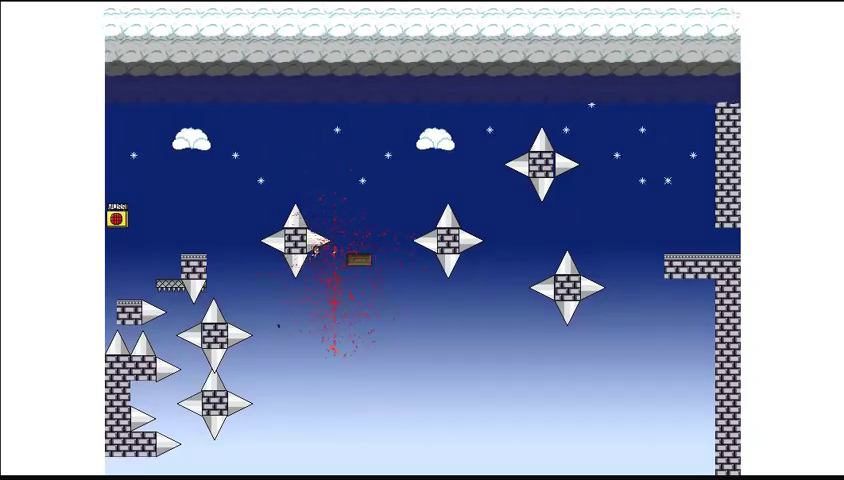
key(r)
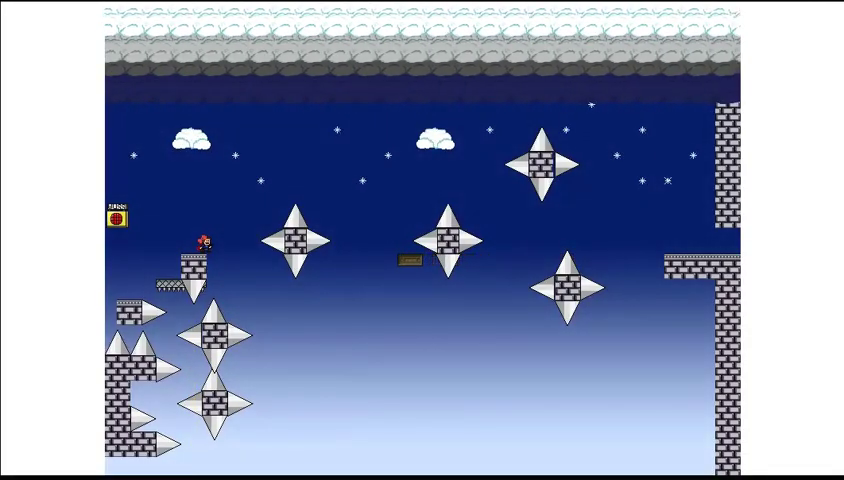
key(shift)
key(Right)
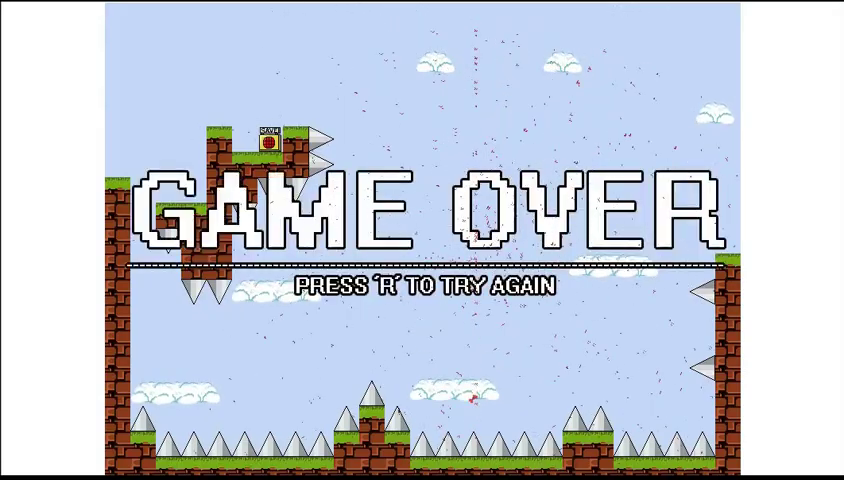
key(r)
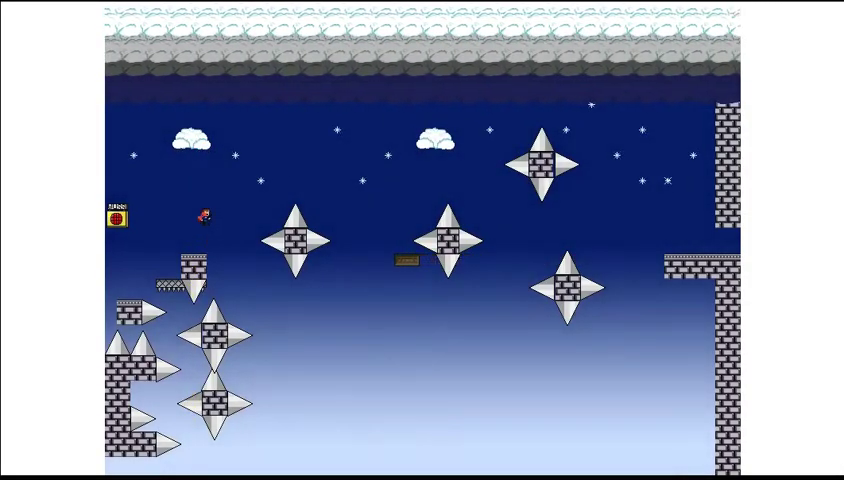
Hop on the column waiting for the platform, restarting after three failed jumps.
key(shift)
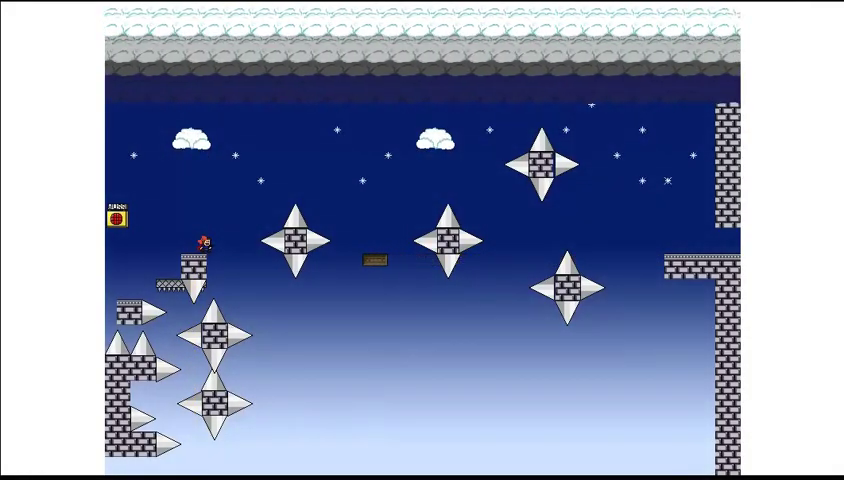
key(shift)
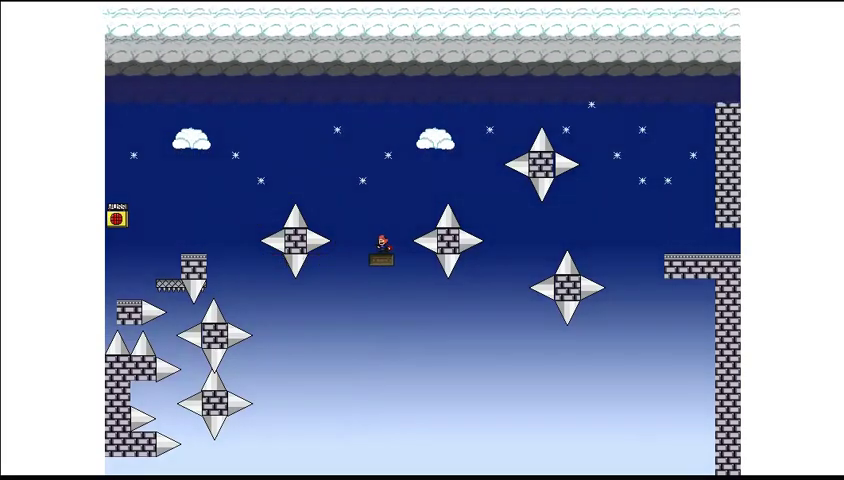
key(r)
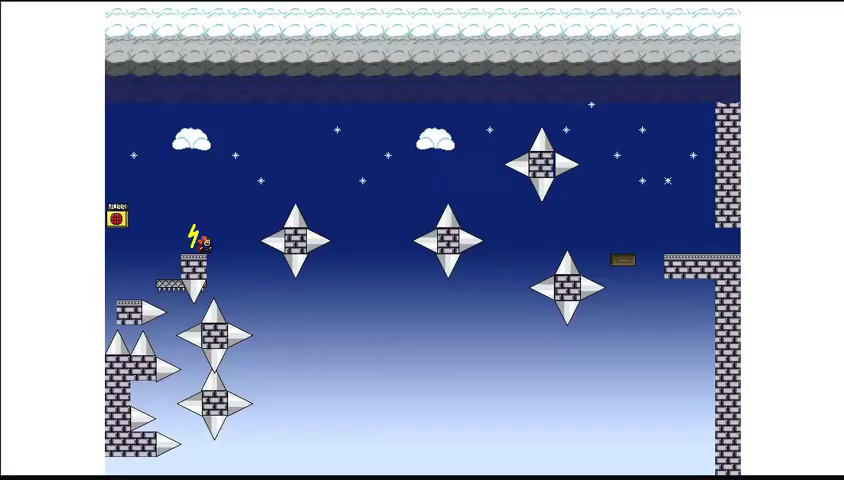
key(shift)
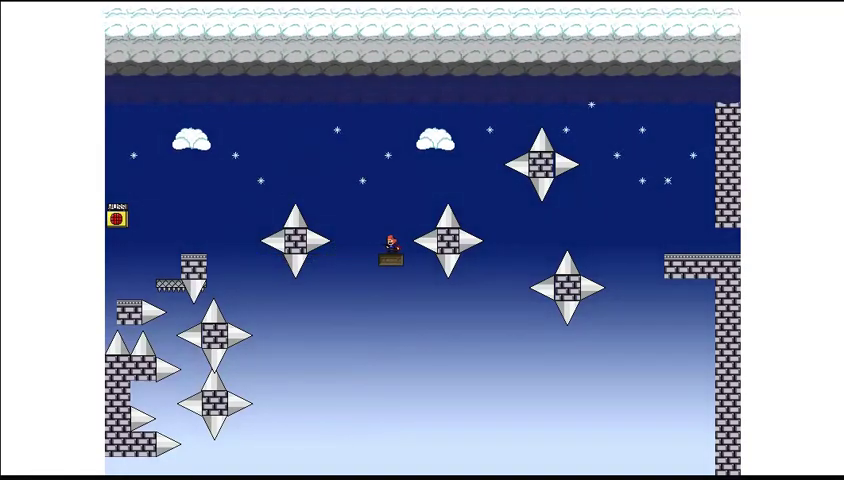
key(r)
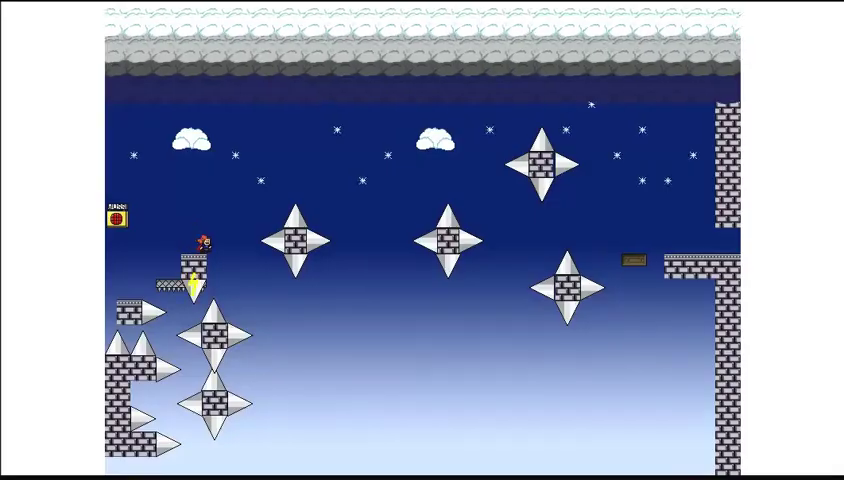
key(shift)
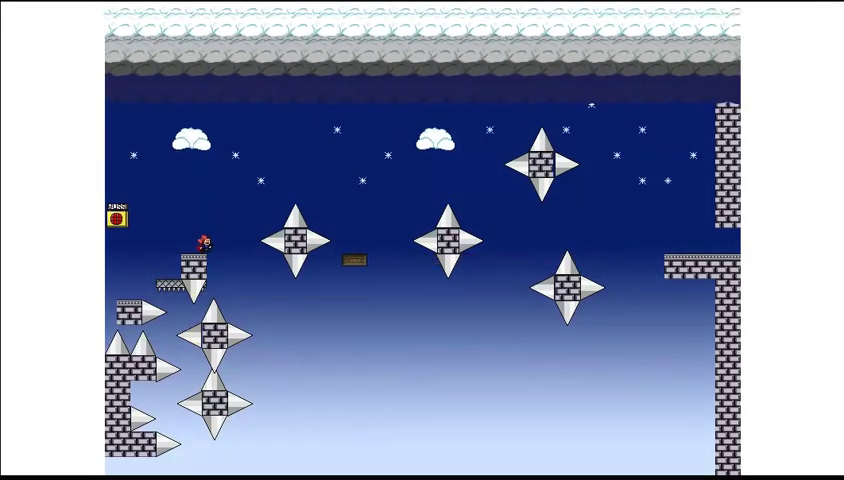
key(Right)
key(shift)
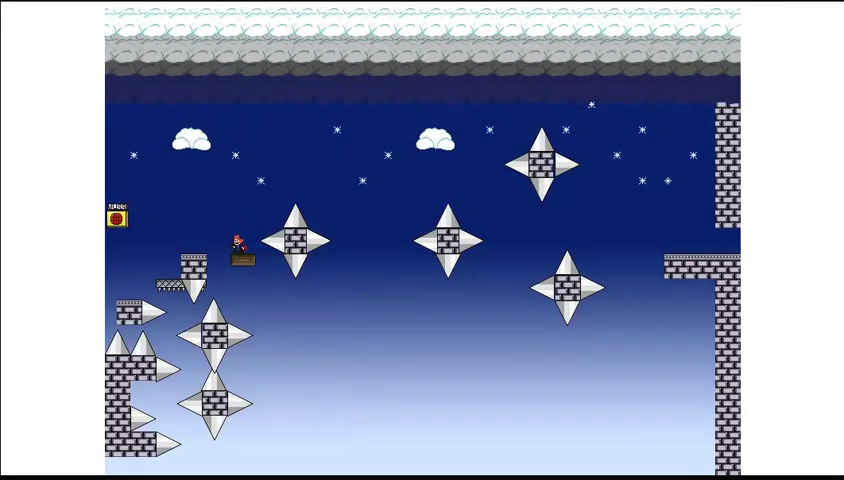
key(r)
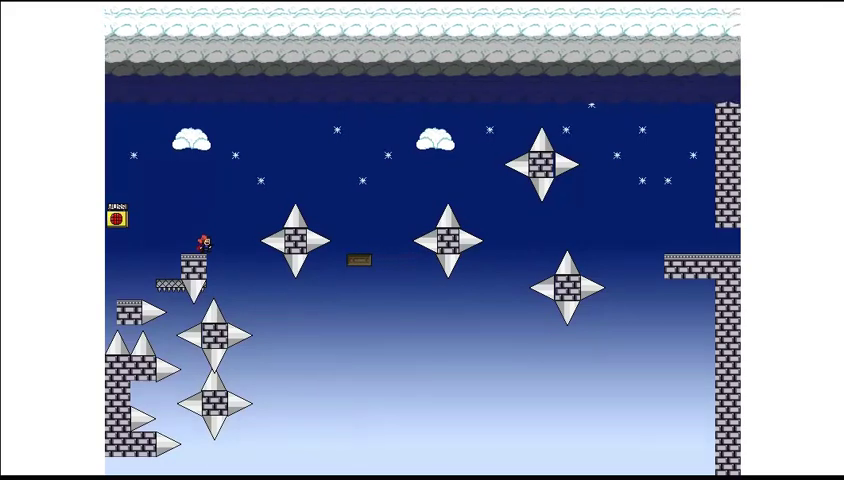
Jump from the column onto the platform and ride it right past the spike stars.
key(Right)
key(shift)
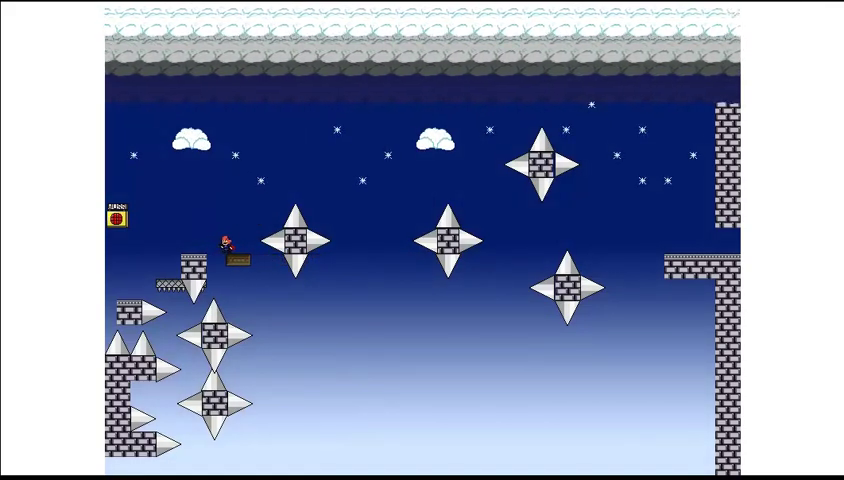
key(shift)
key(Right)
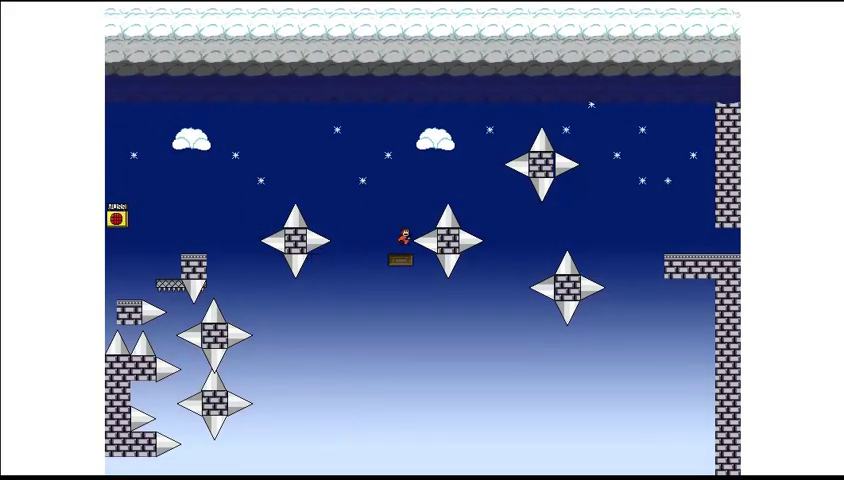
key(shift)
key(shift)
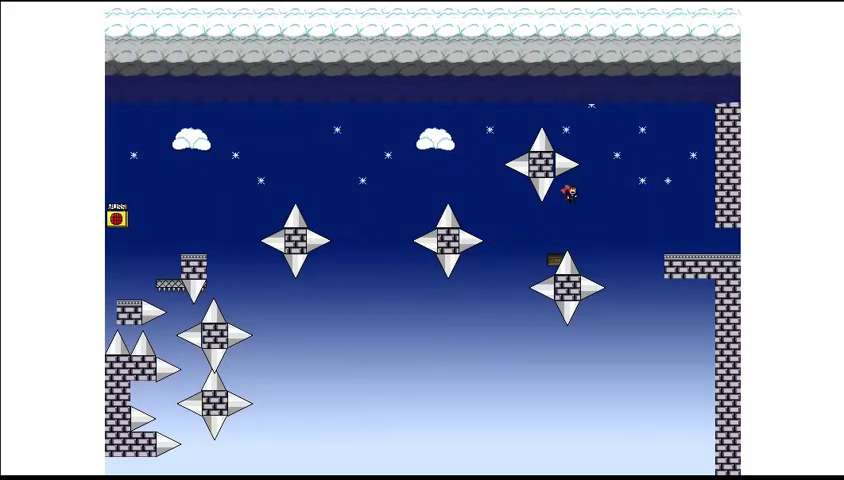
Walk into the new brick room and shoot its save point with Z.
key(Right)
key(shift)
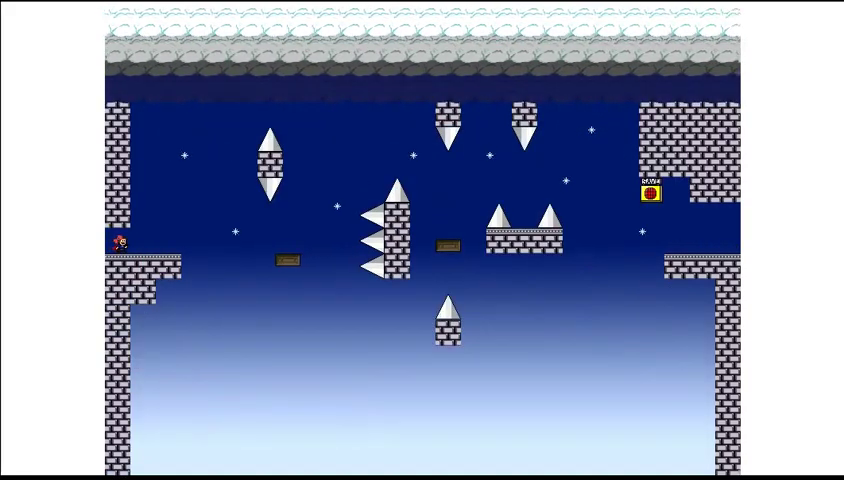
key(Right)
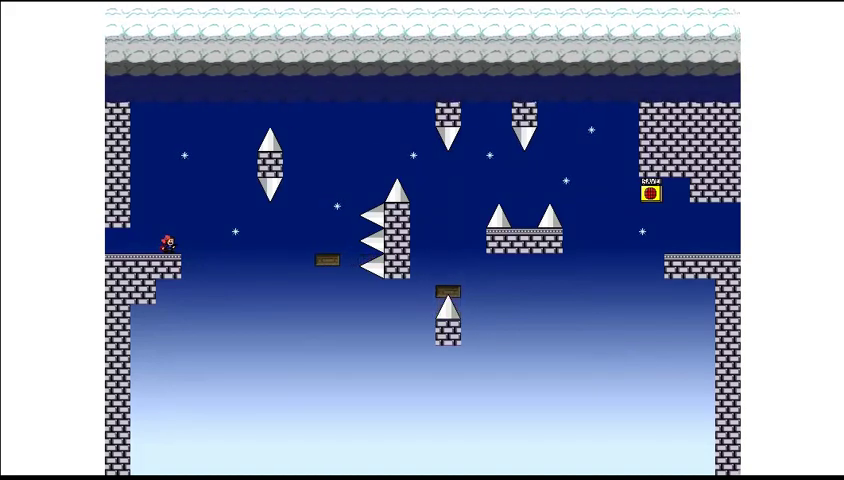
key(shift)
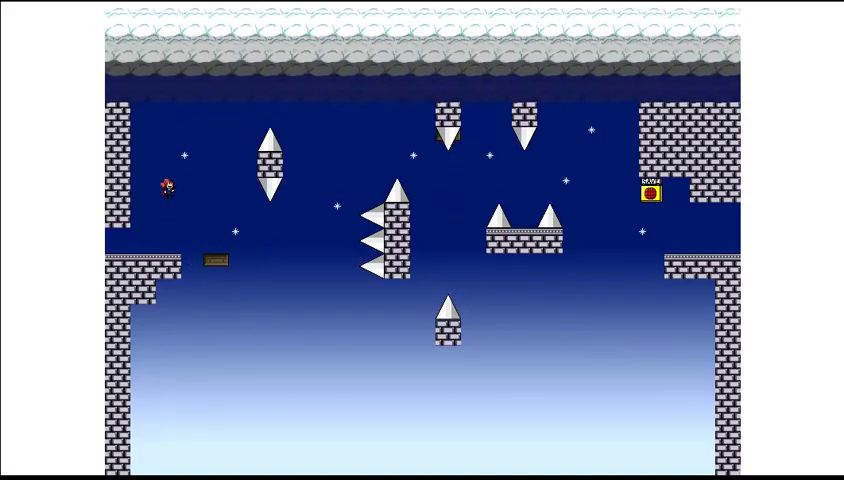
key(shift)
key(z)
key(Left)
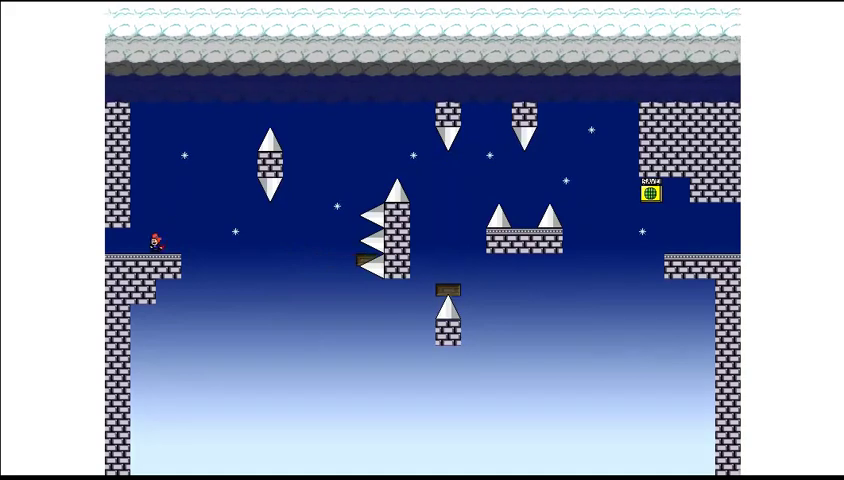
key(shift)
key(shift)
Jump right toward the moving platform, die, and restart from the new save.
key(Right)
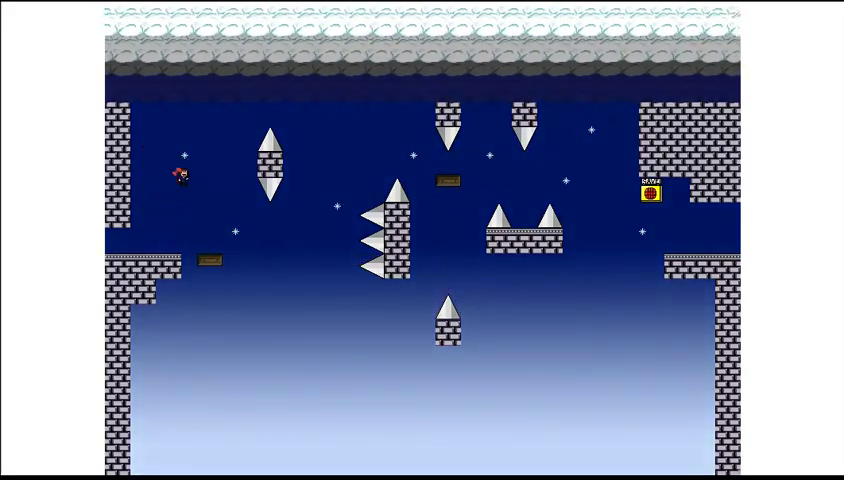
key(Right)
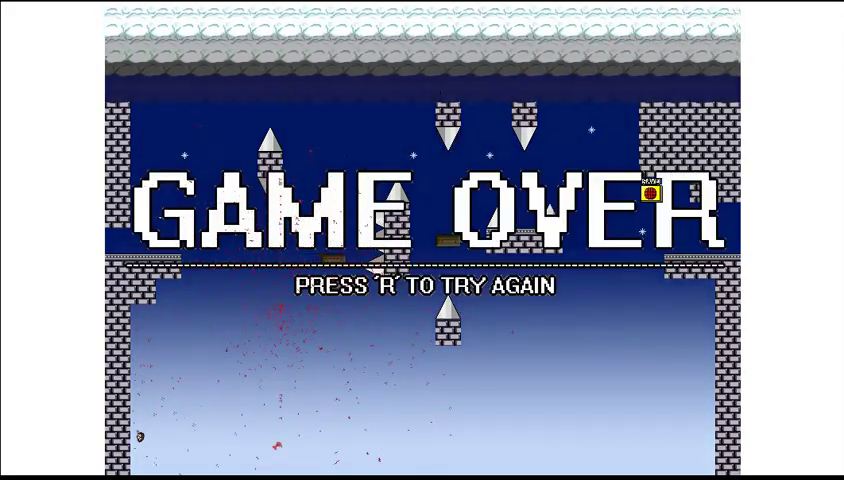
key(r)
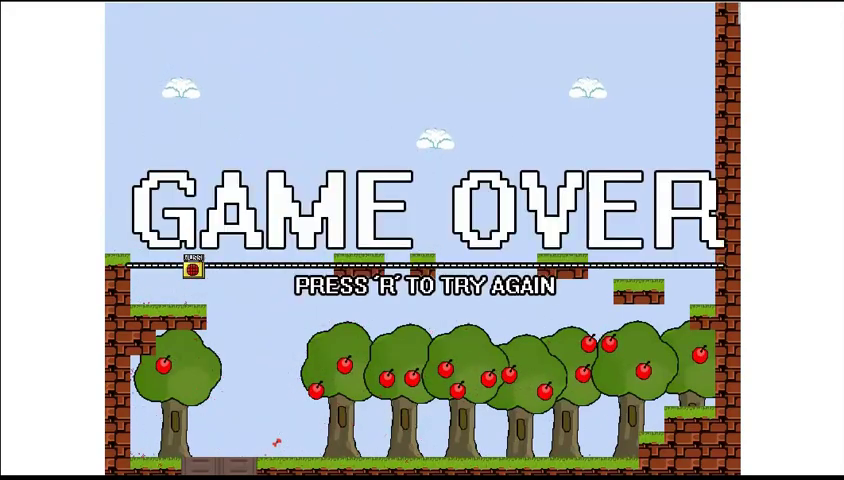
key(r)
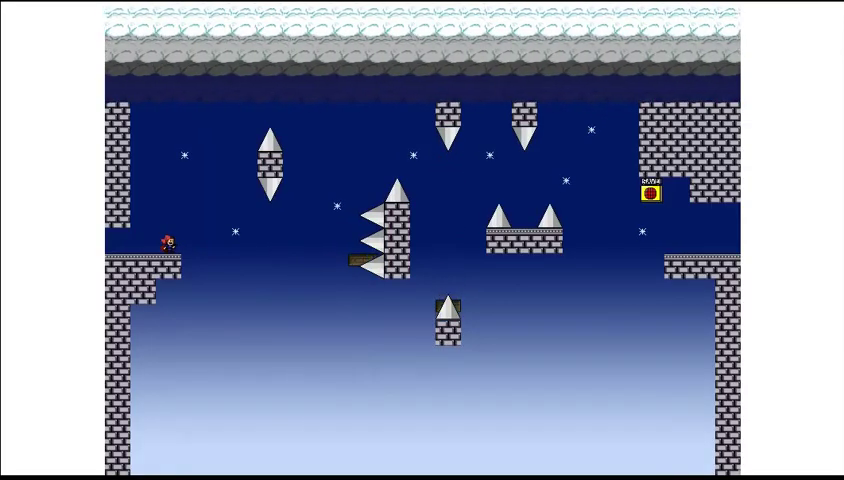
key(shift)
key(Right)
key(Left)
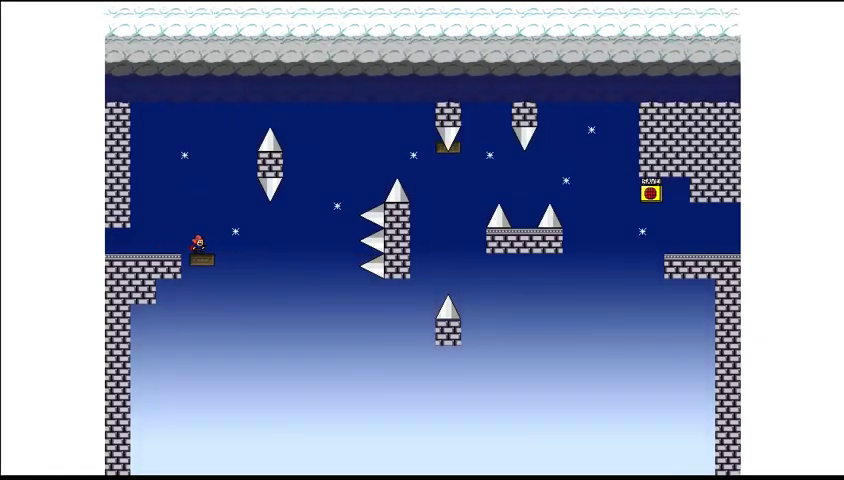
key(Right)
key(Left)
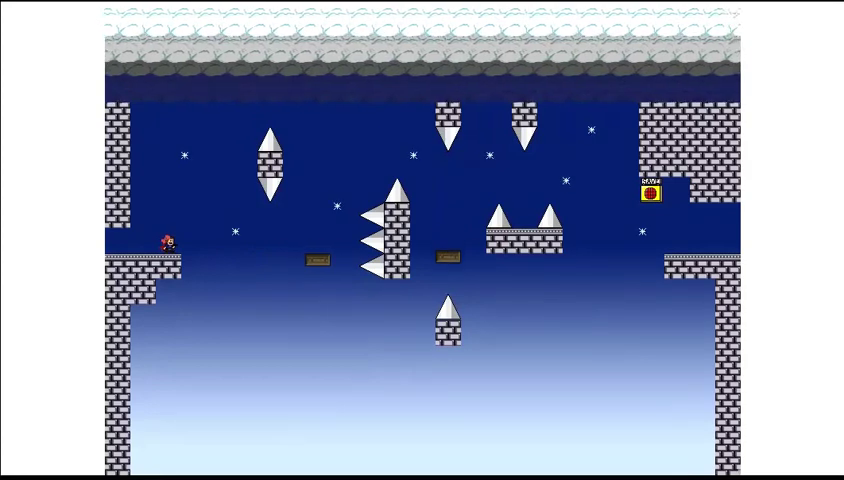
key(shift)
key(Right)
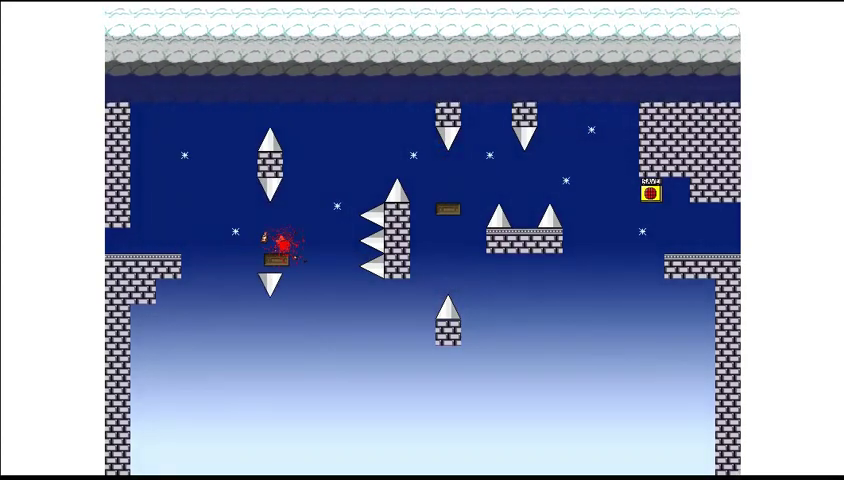
key(r)
key(shift)
key(Right)
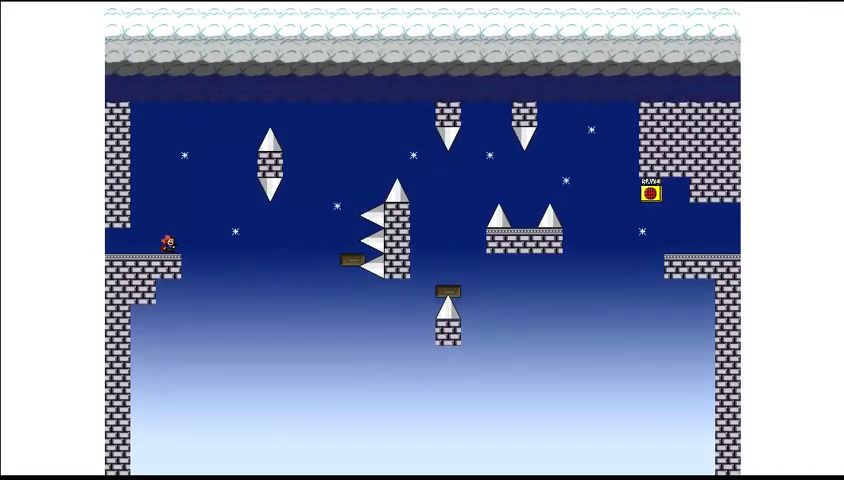
key(shift)
key(Right)
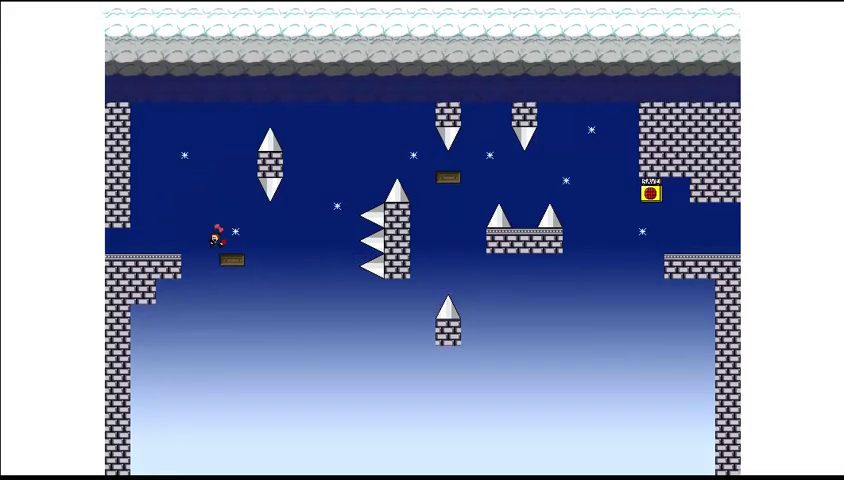
key(r)
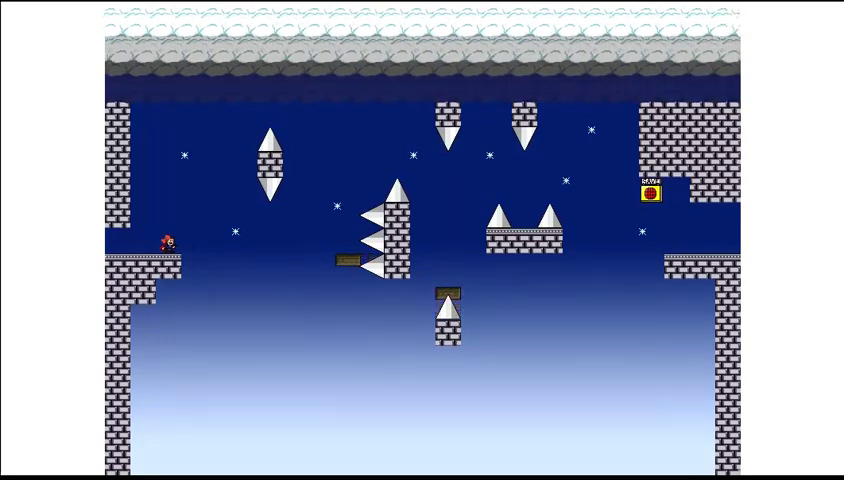
key(shift)
key(Right)
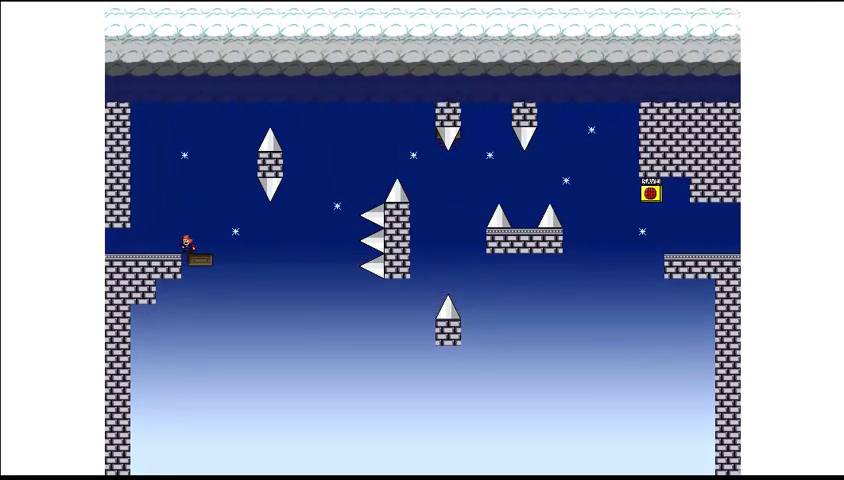
key(shift)
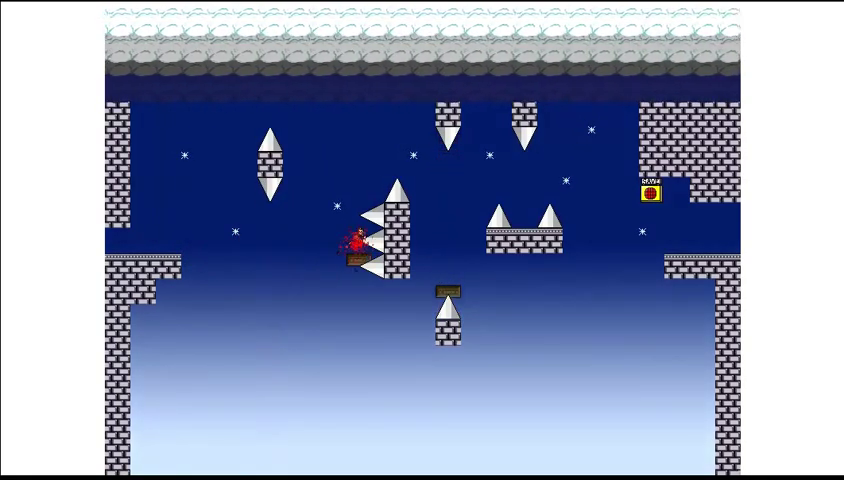
key(r)
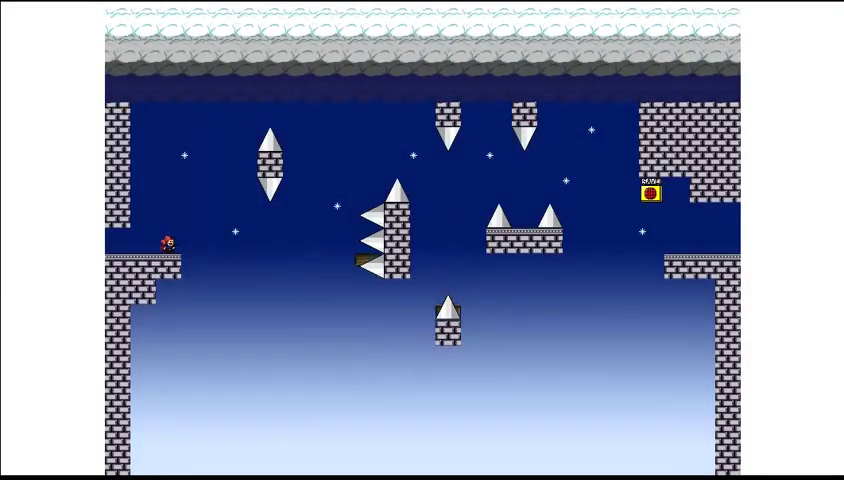
key(Right)
key(shift)
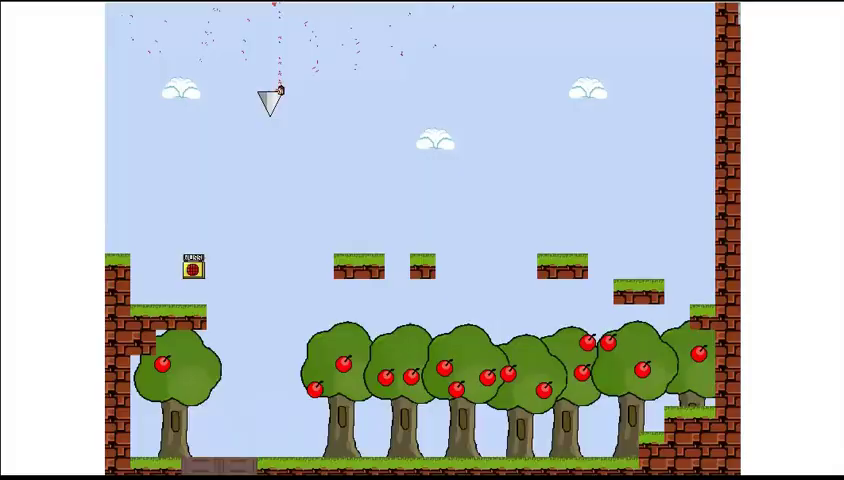
key(r)
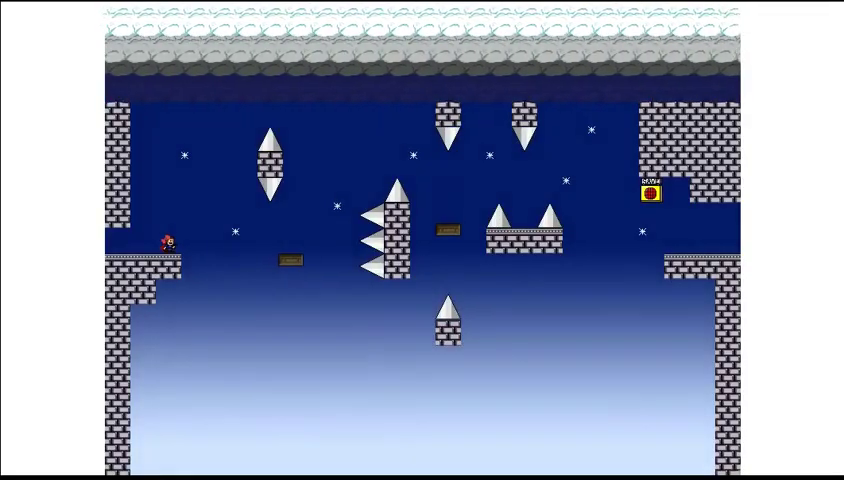
key(shift)
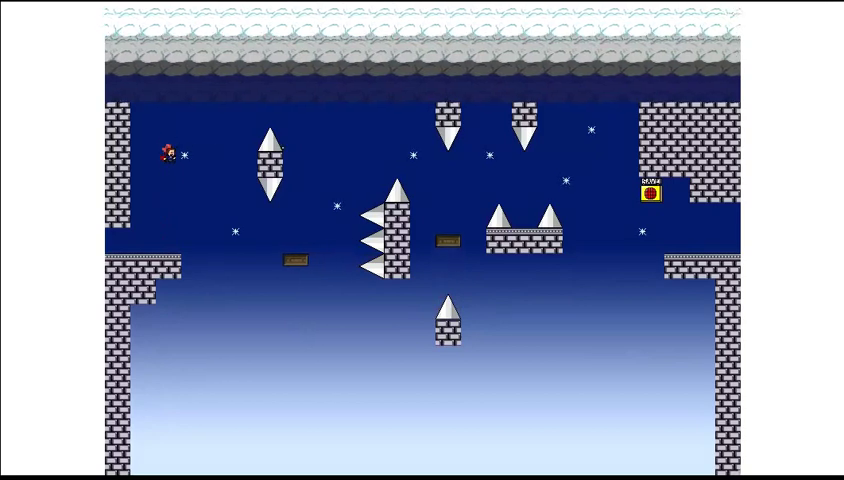
key(shift)
key(Right)
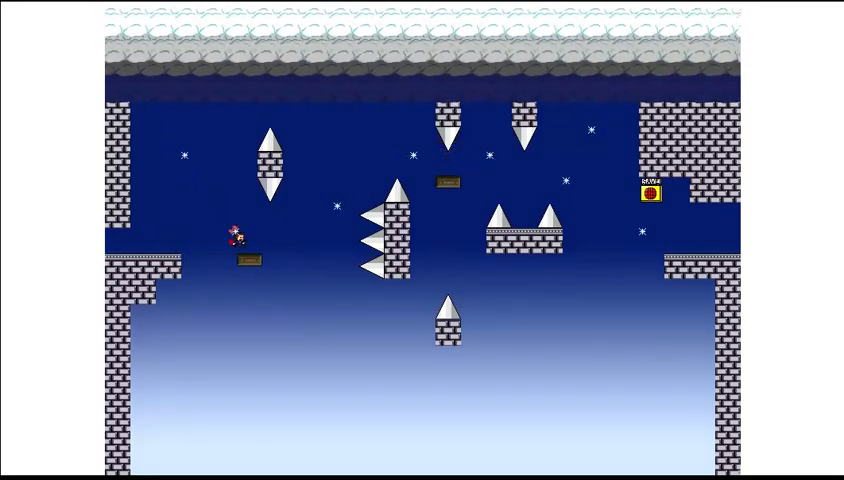
key(shift)
key(shift)
key(Right)
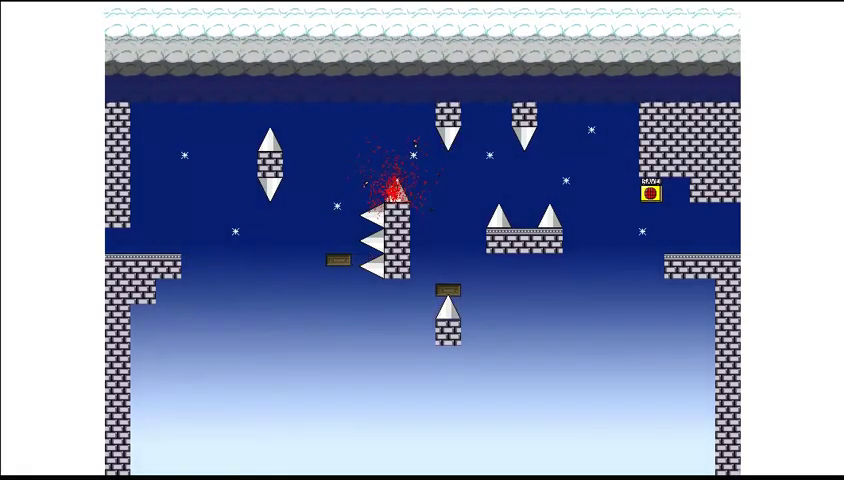
key(r)
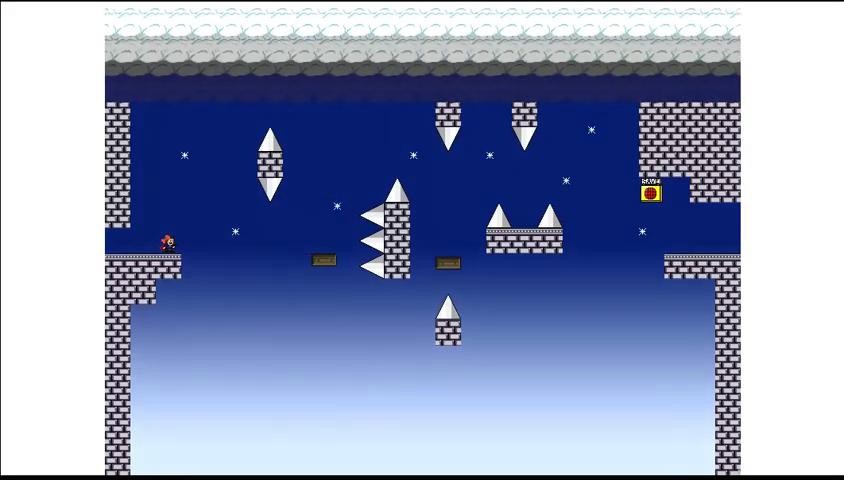
key(shift)
key(Right)
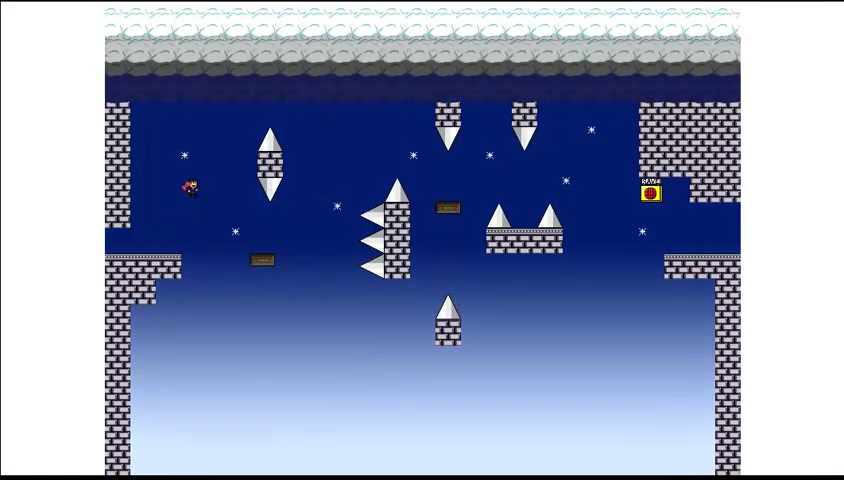
key(Left)
key(Right)
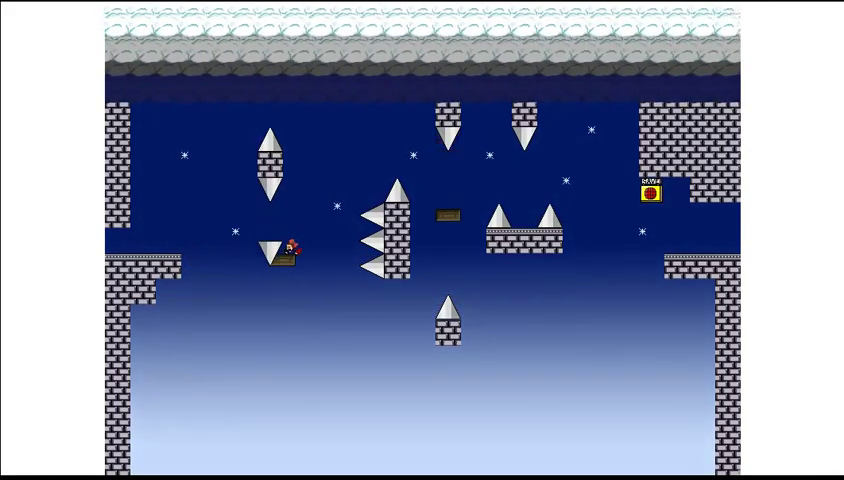
key(r)
key(shift)
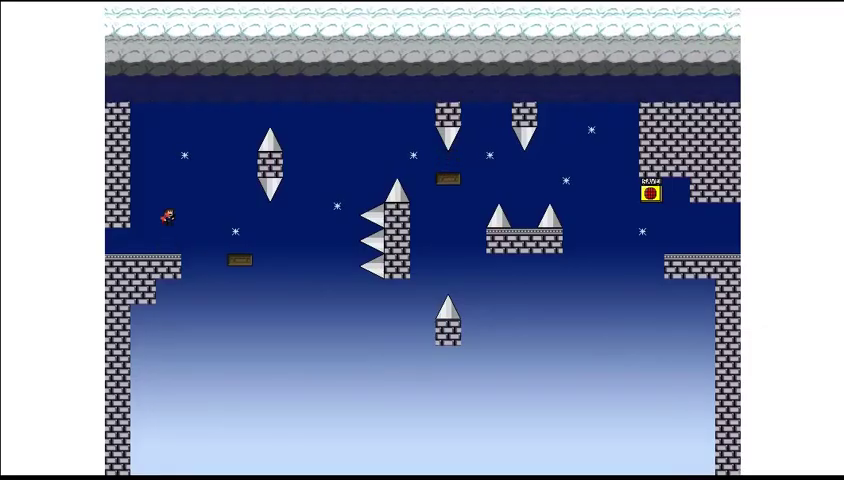
key(shift)
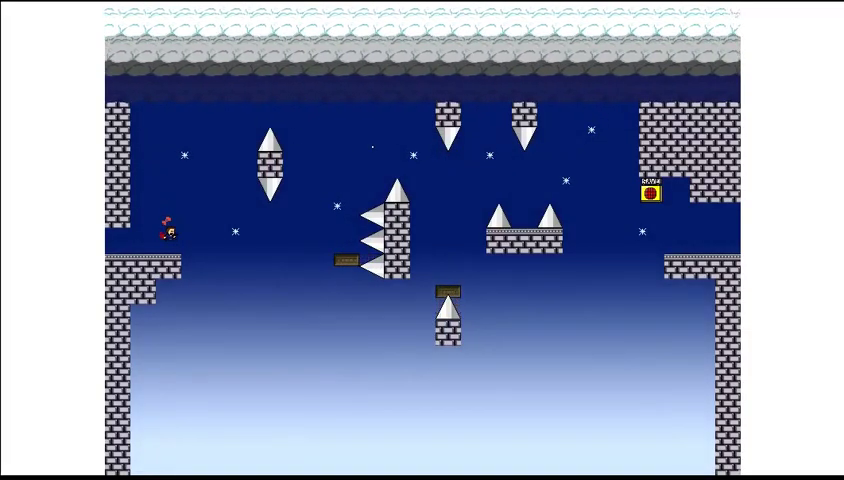
key(shift)
key(Right)
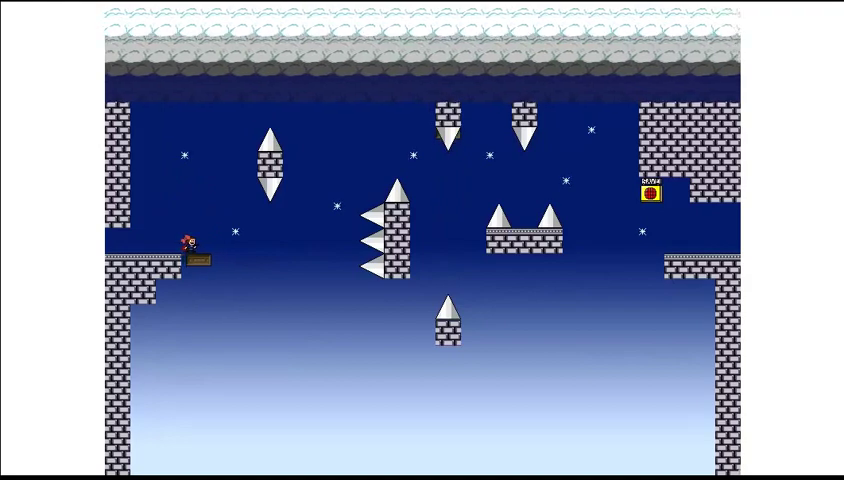
key(Right)
key(Right)
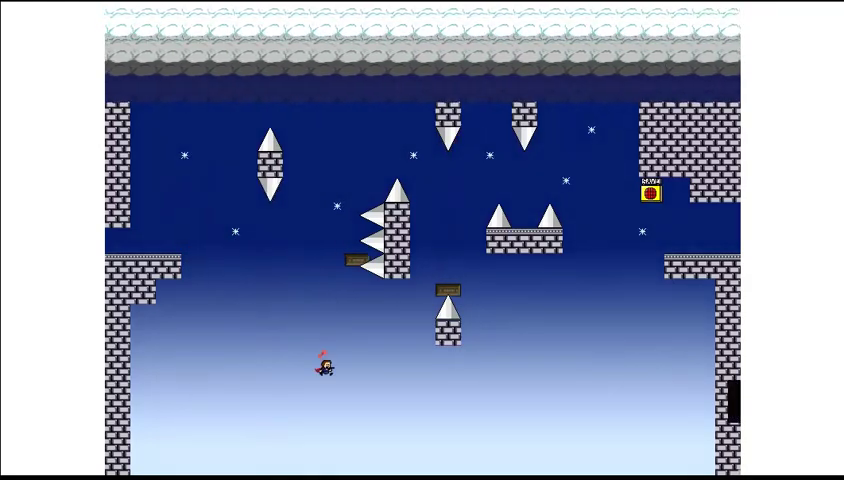
key(r)
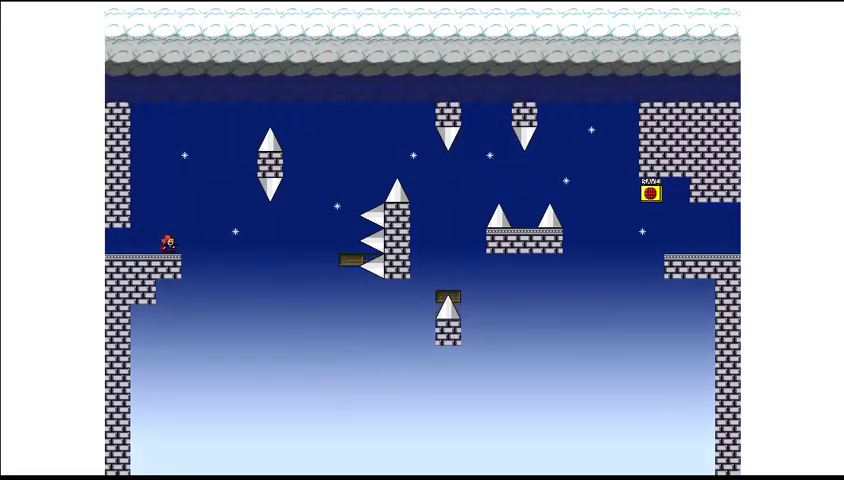
key(shift)
key(Right)
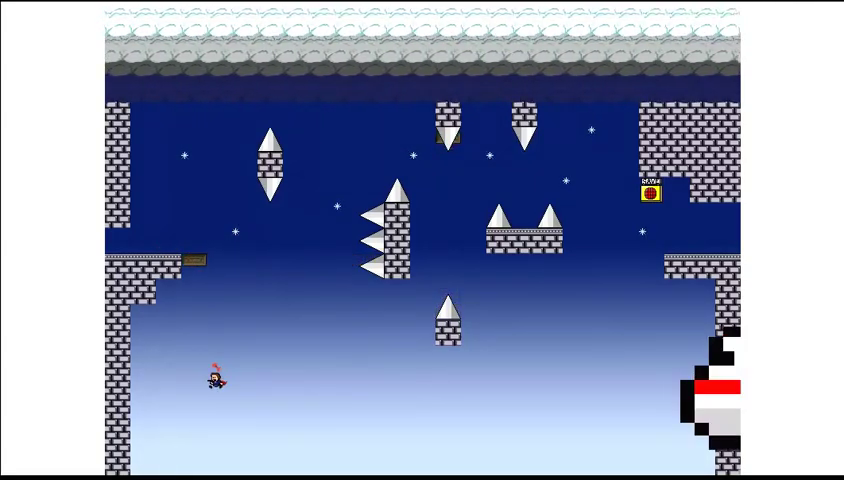
key(r)
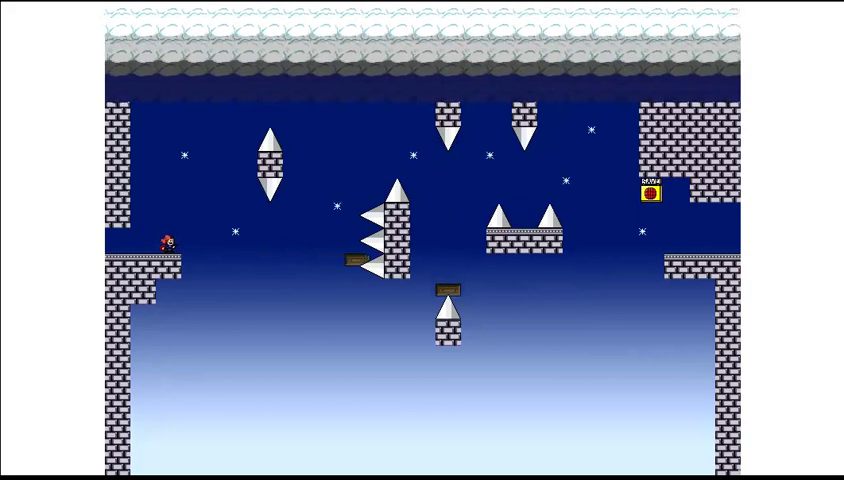
key(Right)
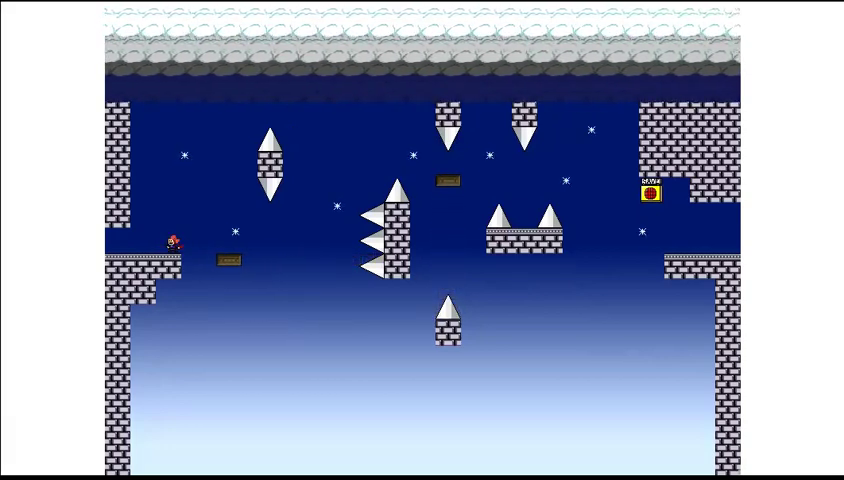
key(Right)
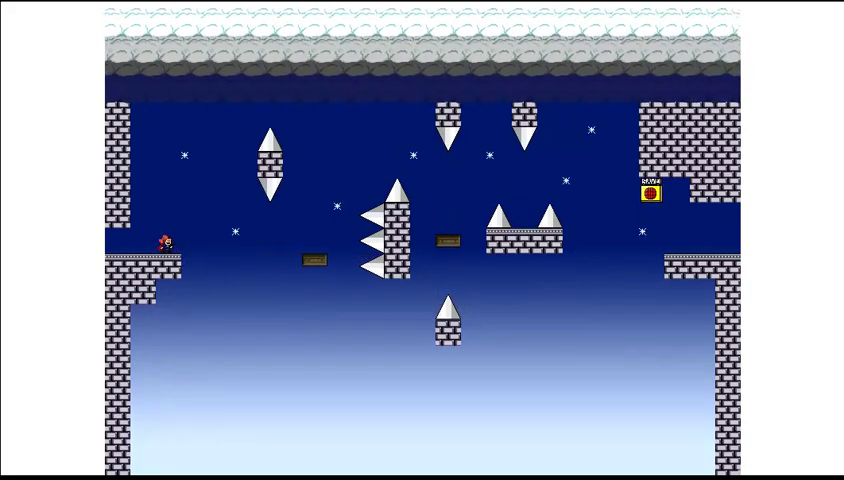